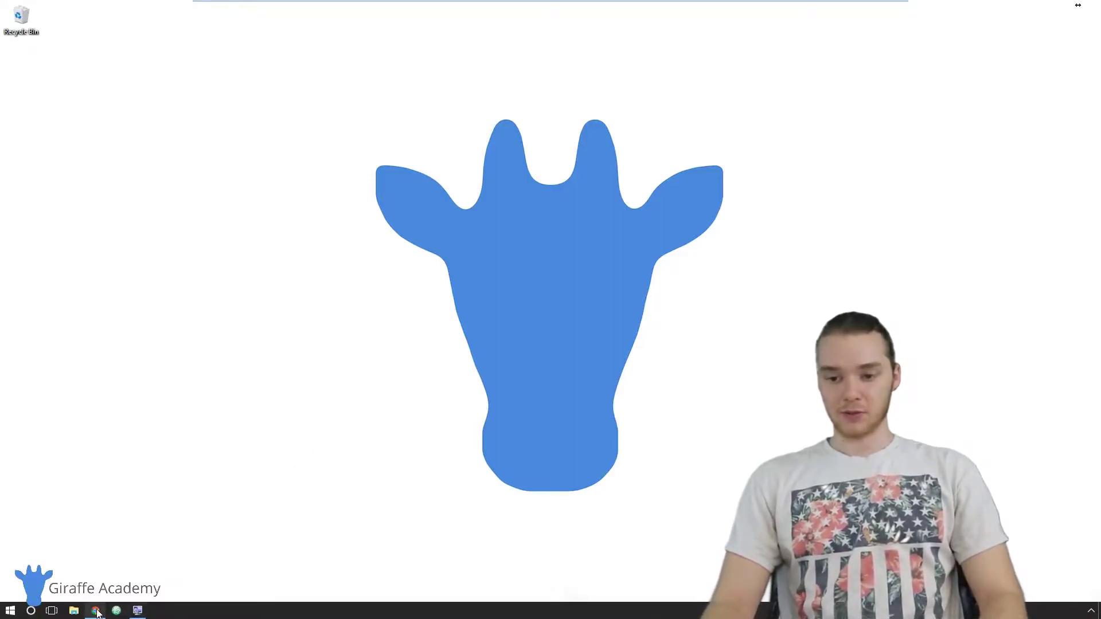
- Bring Chrome forward and go to the php.net Downloads page listing PHP 7.1.11
click(96, 611)
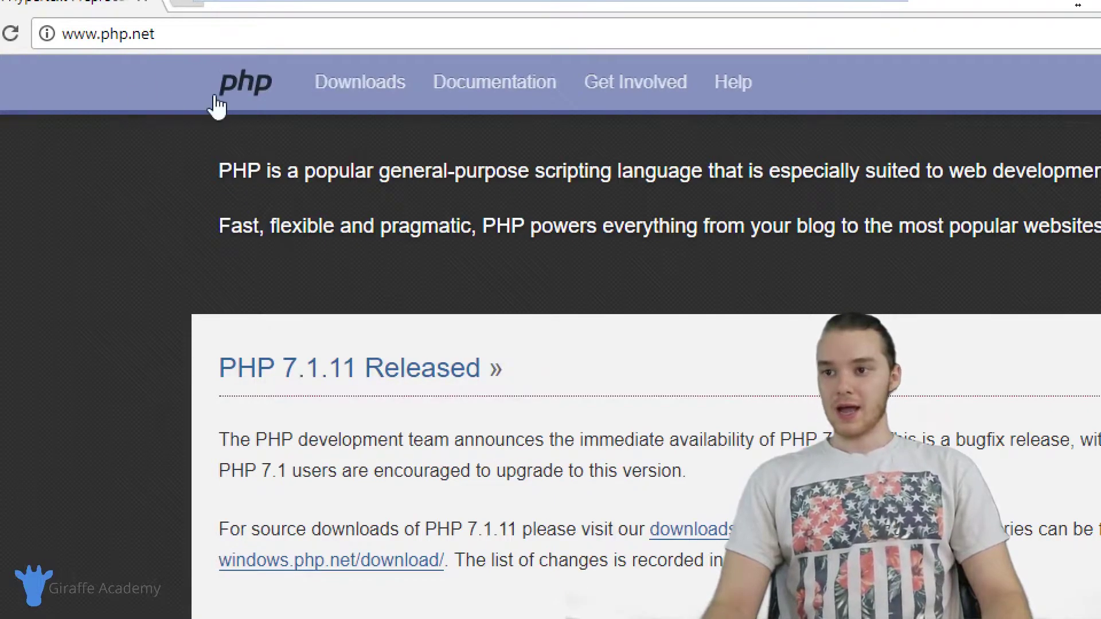
click(357, 97)
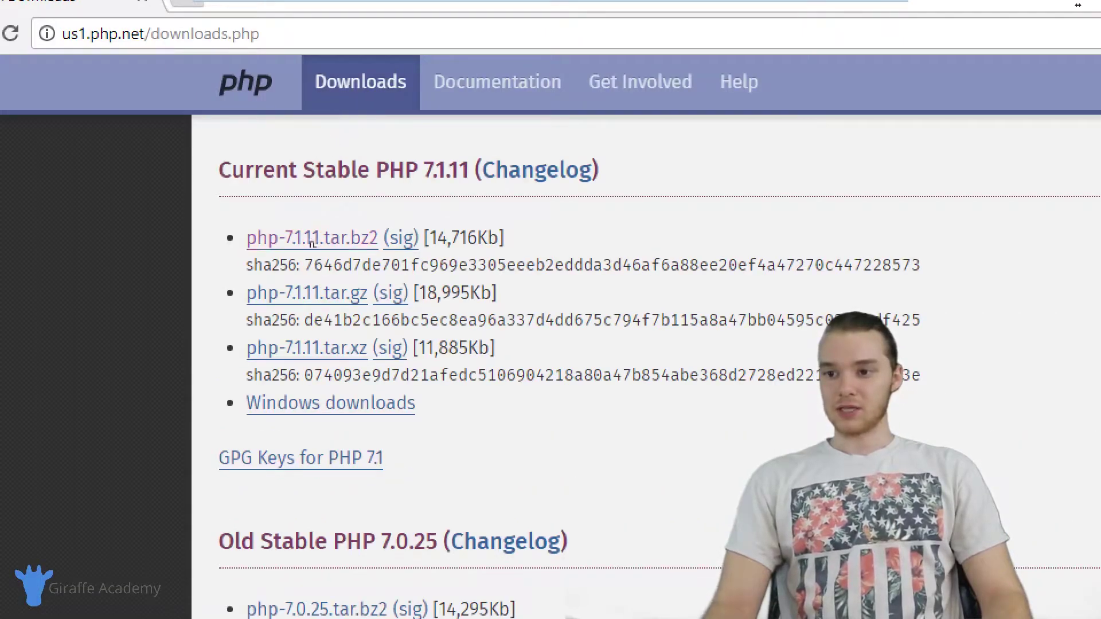
- On the Windows downloads page, locate the PHP 7.1 VC14 x64 Thread Safe build
click(319, 422)
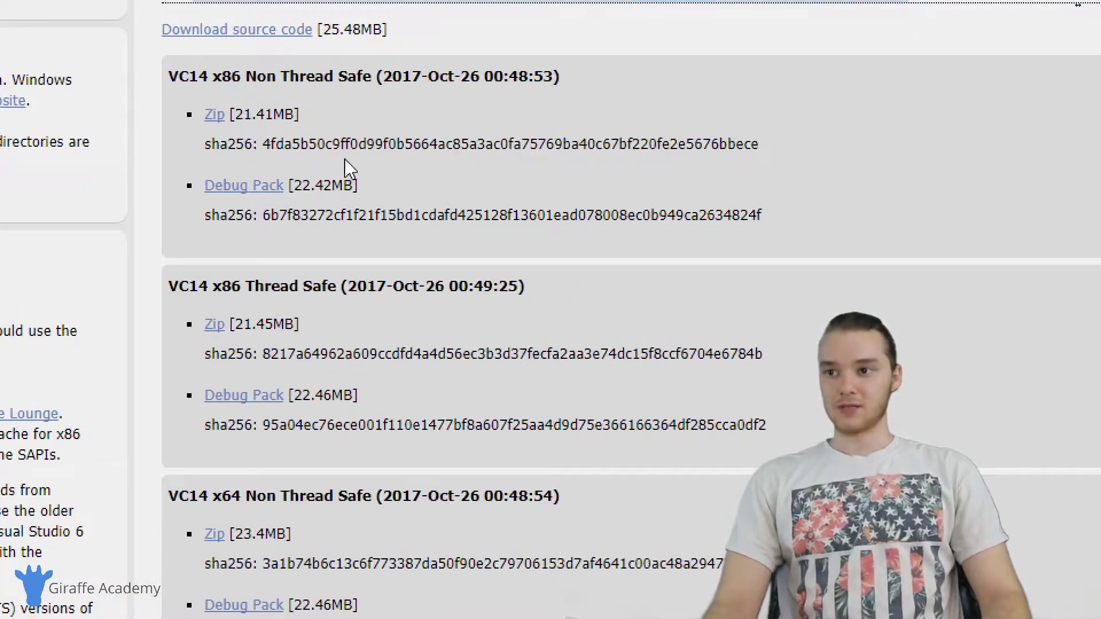
scroll(344, 192, up, 4)
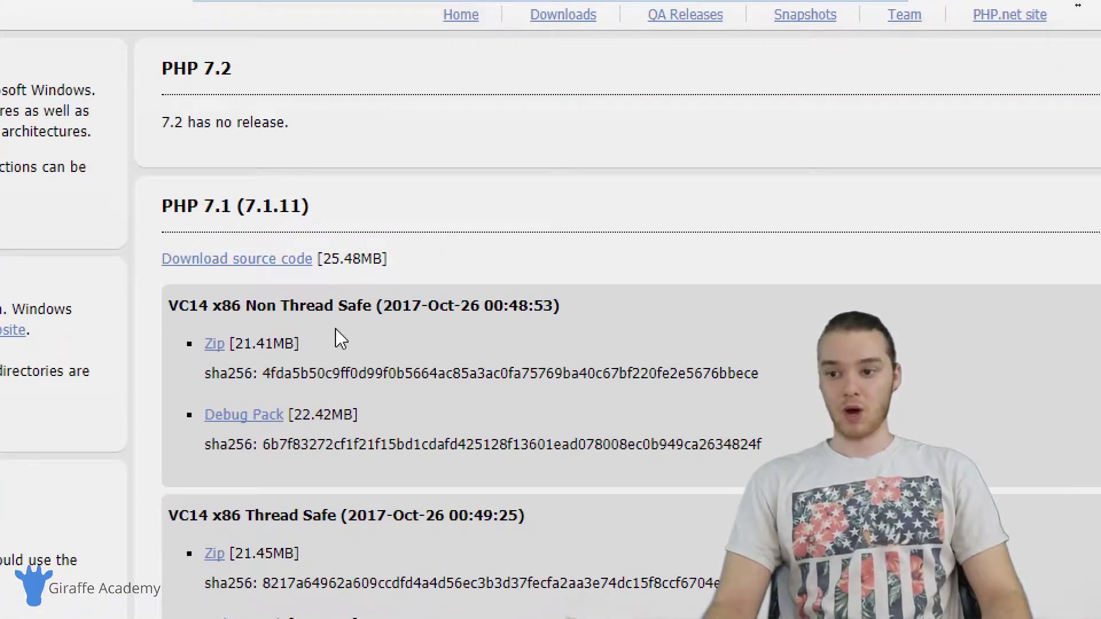
scroll(344, 332, down, 2)
scroll(352, 316, down, 2)
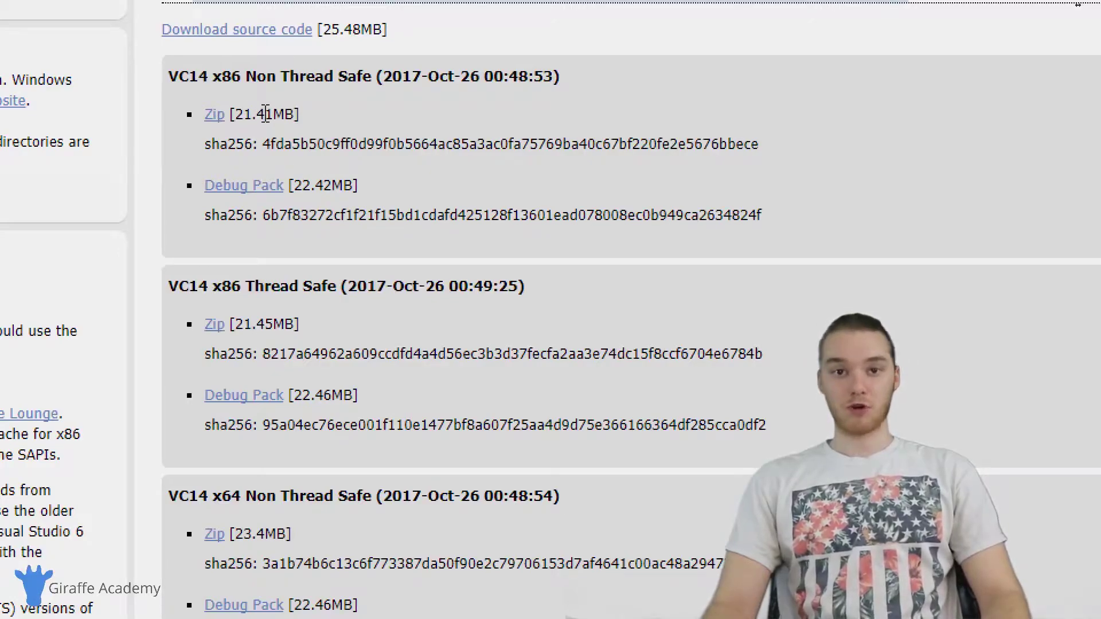
scroll(256, 209, down, 6)
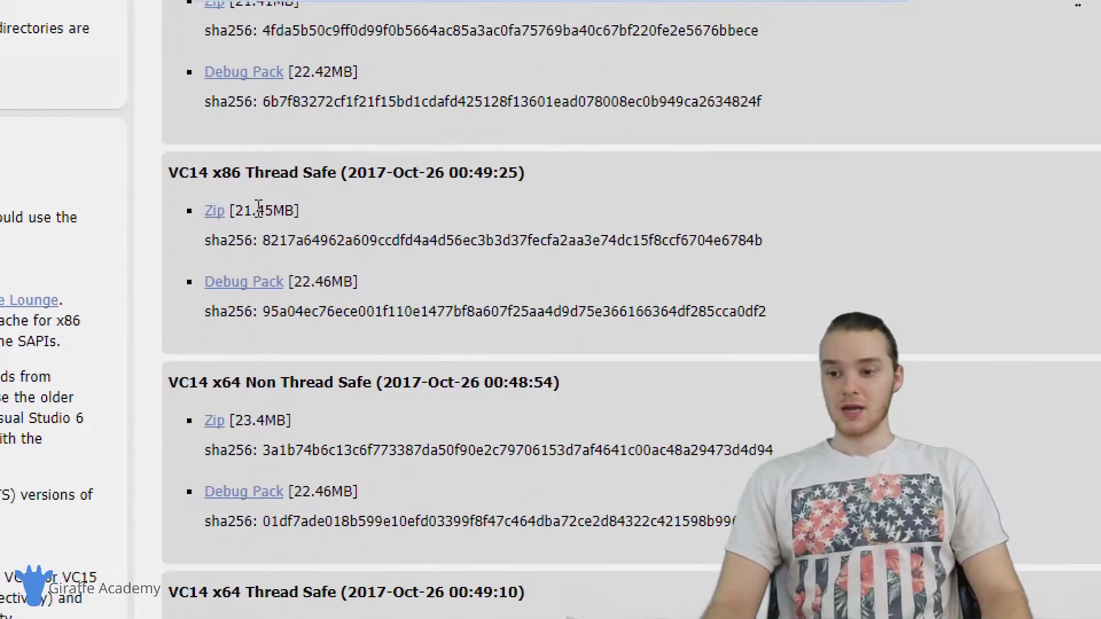
drag(212, 361, 341, 365)
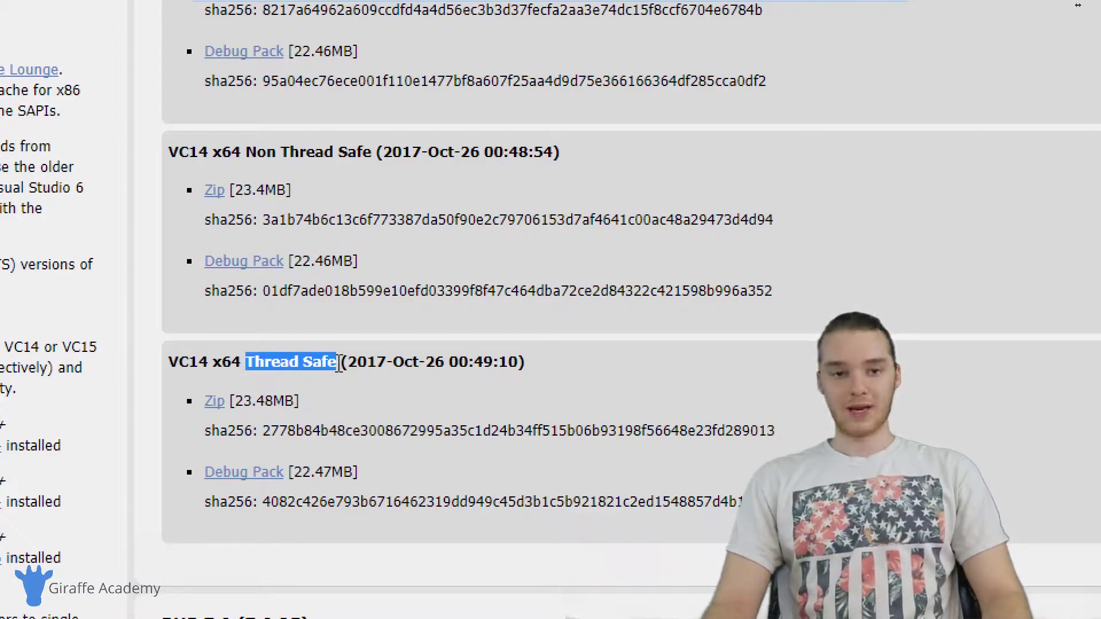
scroll(317, 360, up, 2)
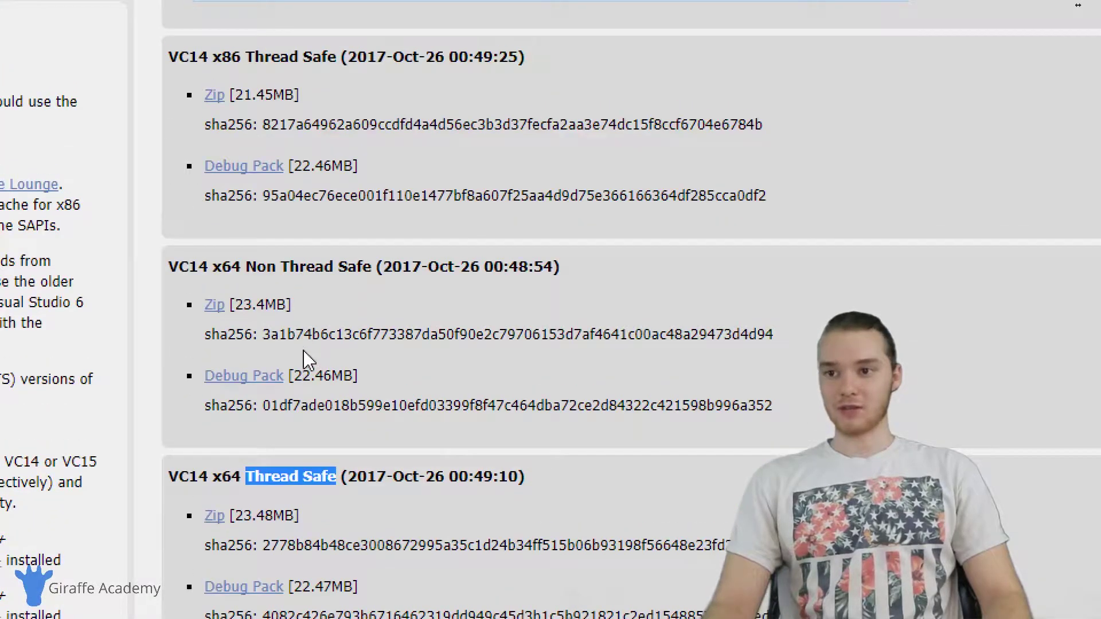
drag(216, 57, 338, 58)
scroll(331, 241, down, 4)
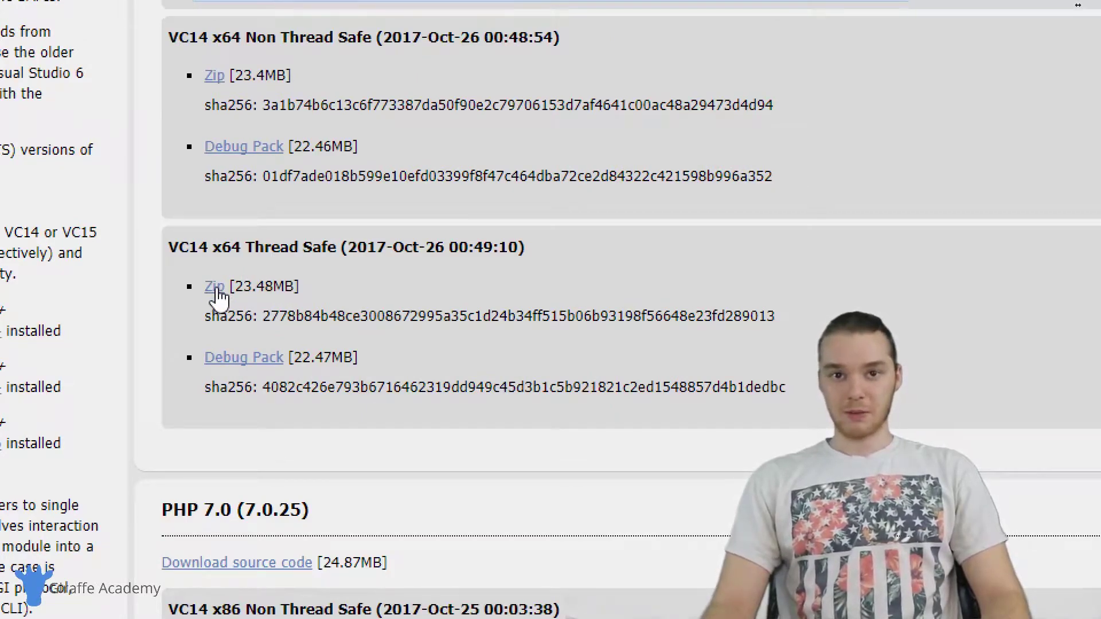
- Download the VC14 x64 Thread Safe zip and bring up a File Explorer window
click(215, 286)
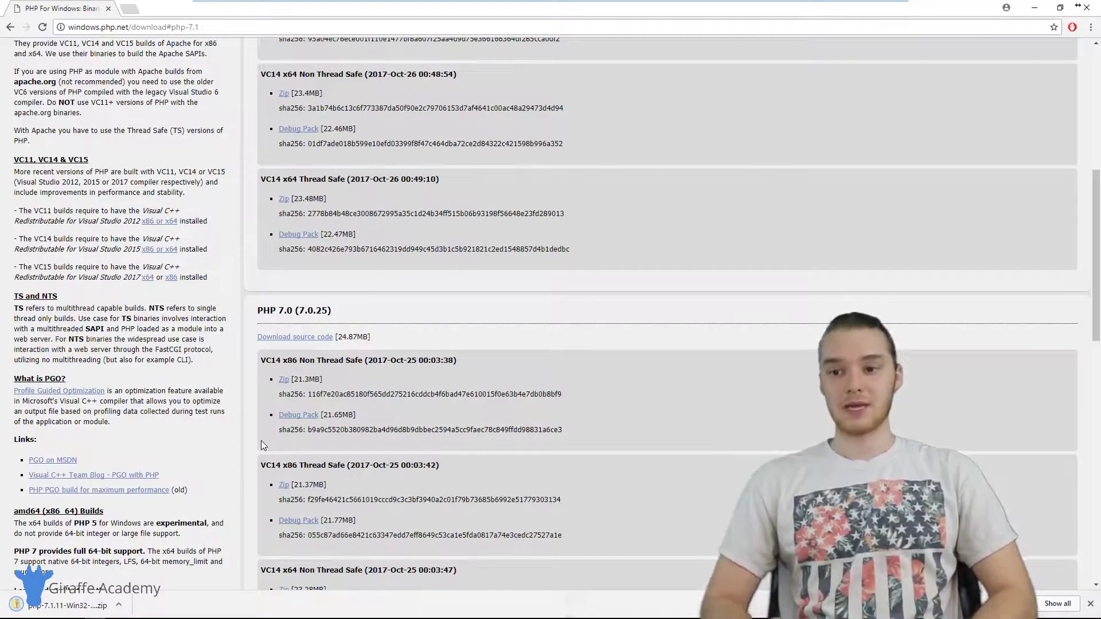
mouse_move(860, 618)
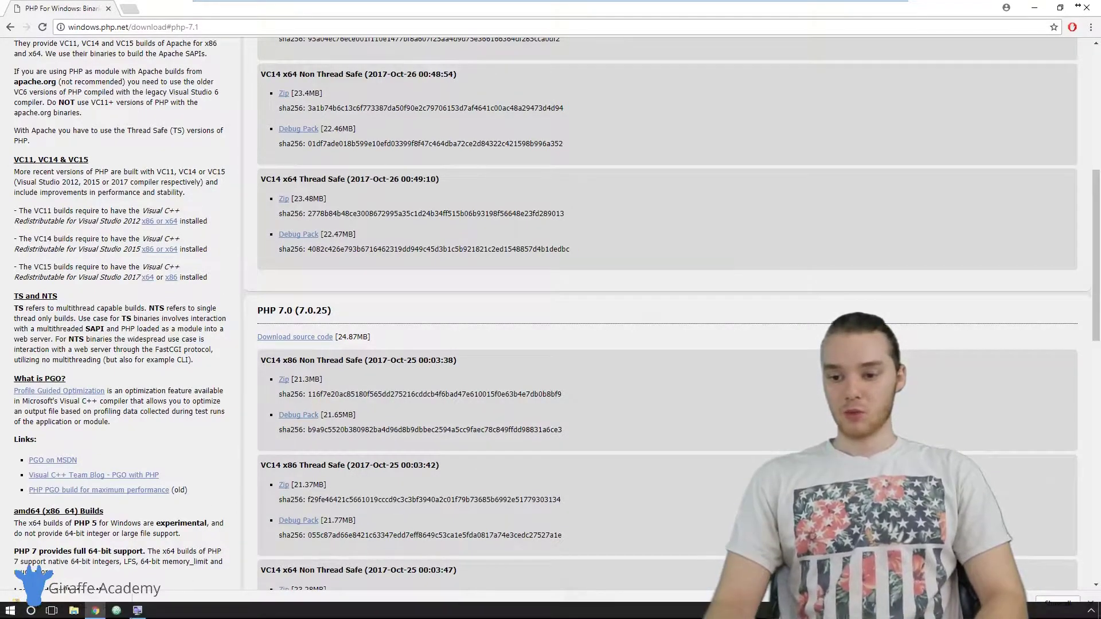
click(73, 610)
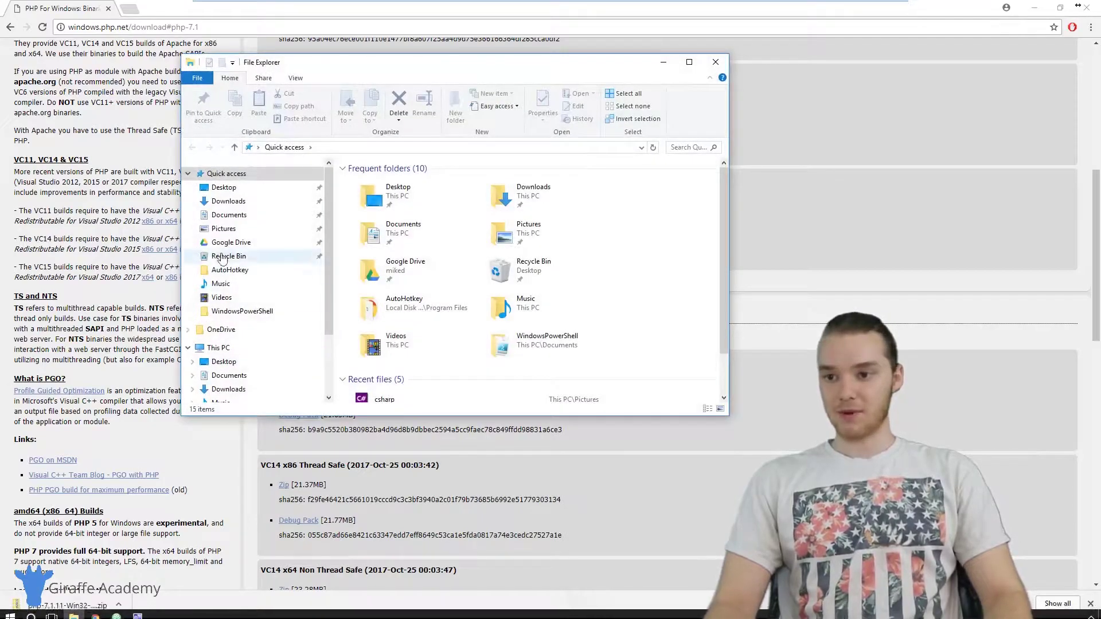
- Extract the php zip from Downloads, setting the destination folder to C:\php
click(229, 202)
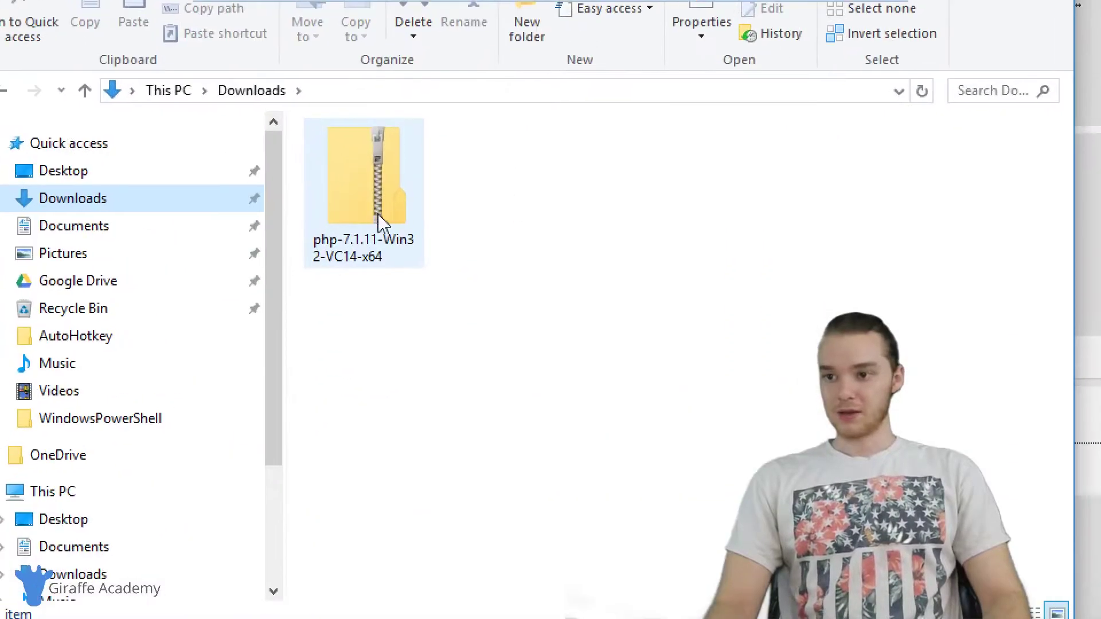
right_click(362, 180)
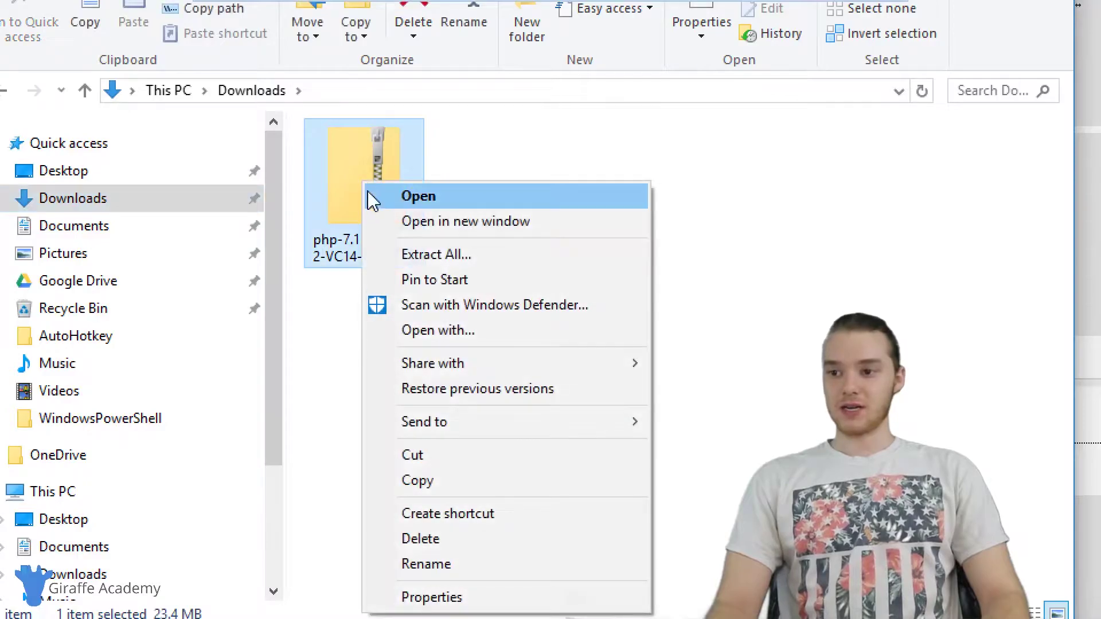
click(413, 254)
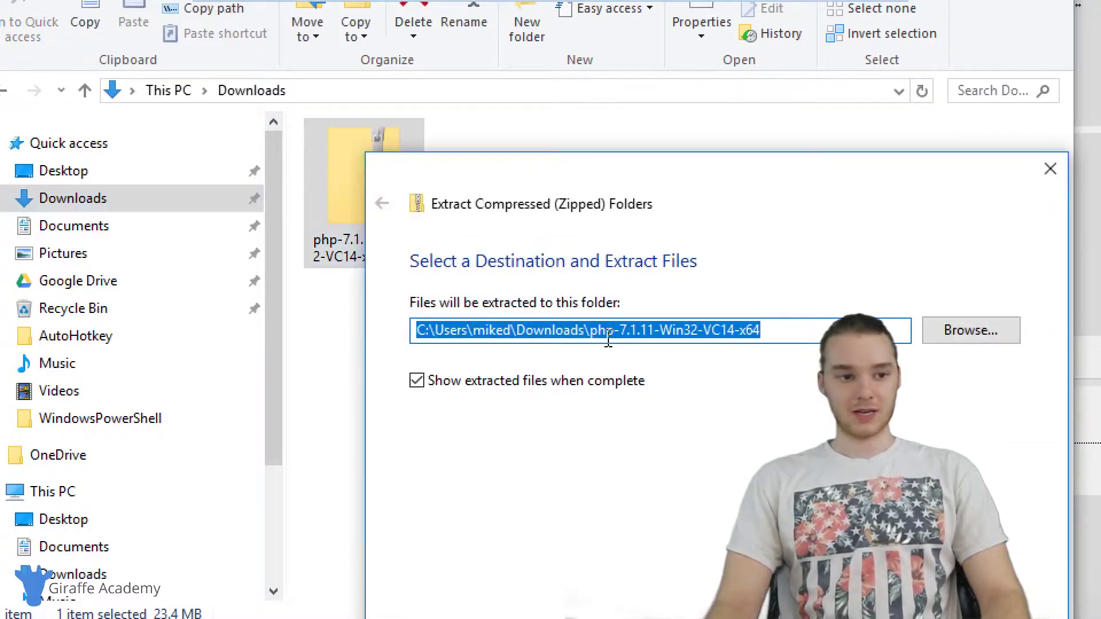
click(771, 332)
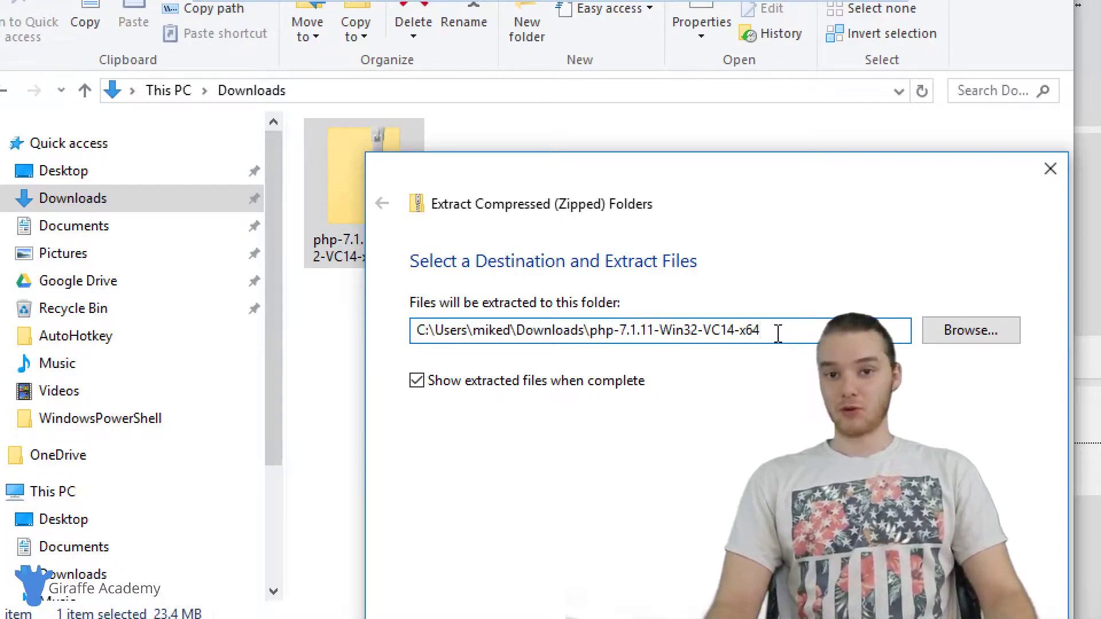
drag(776, 334, 434, 330)
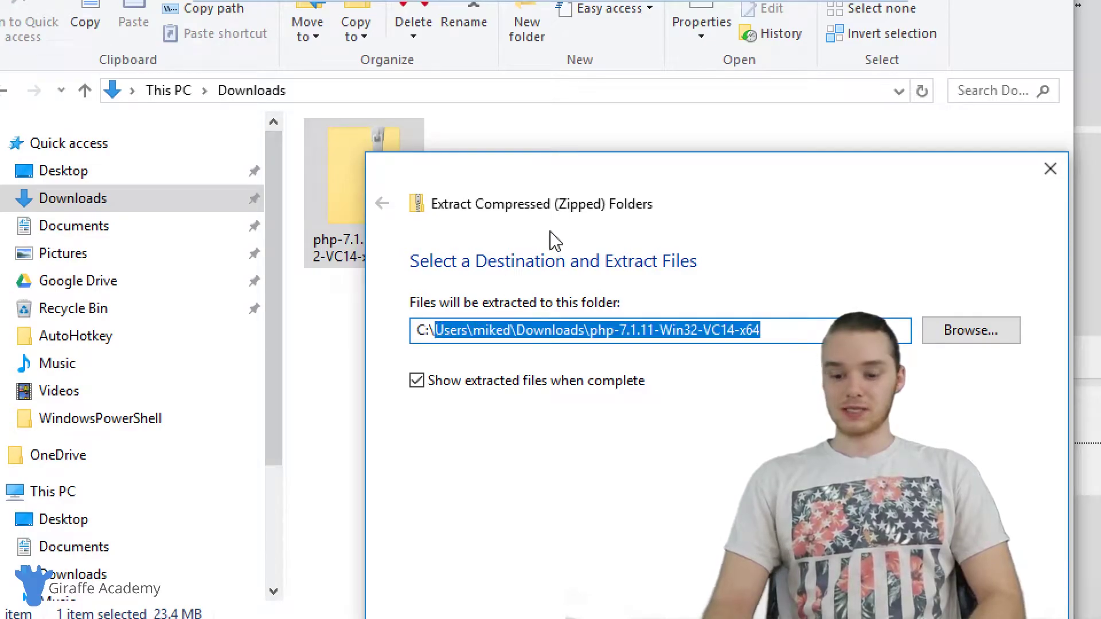
key(BackSpace)
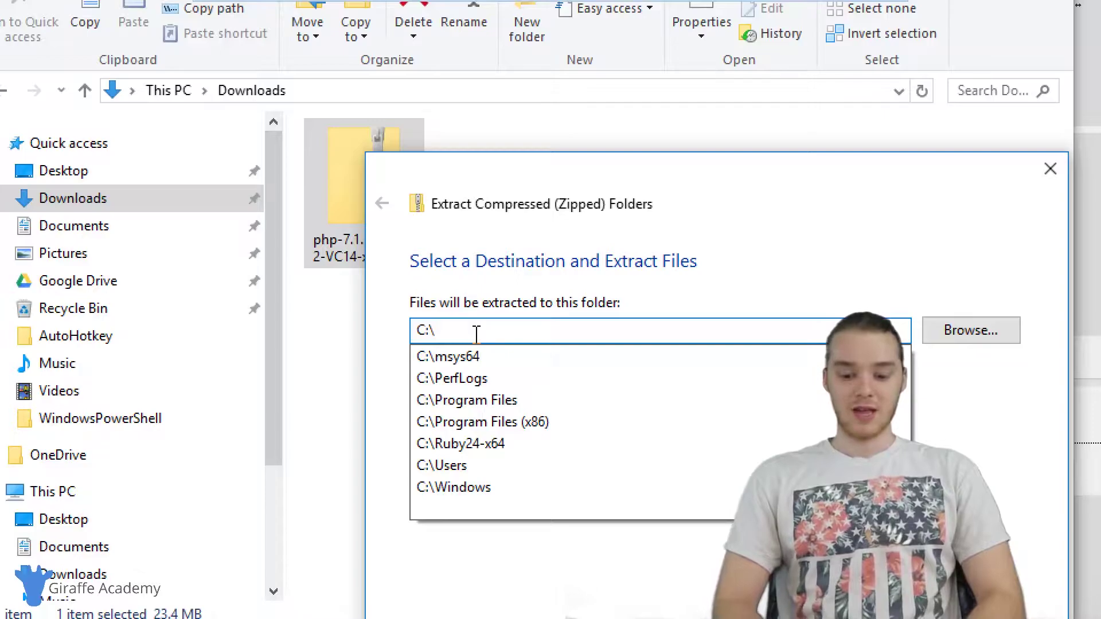
text(php)
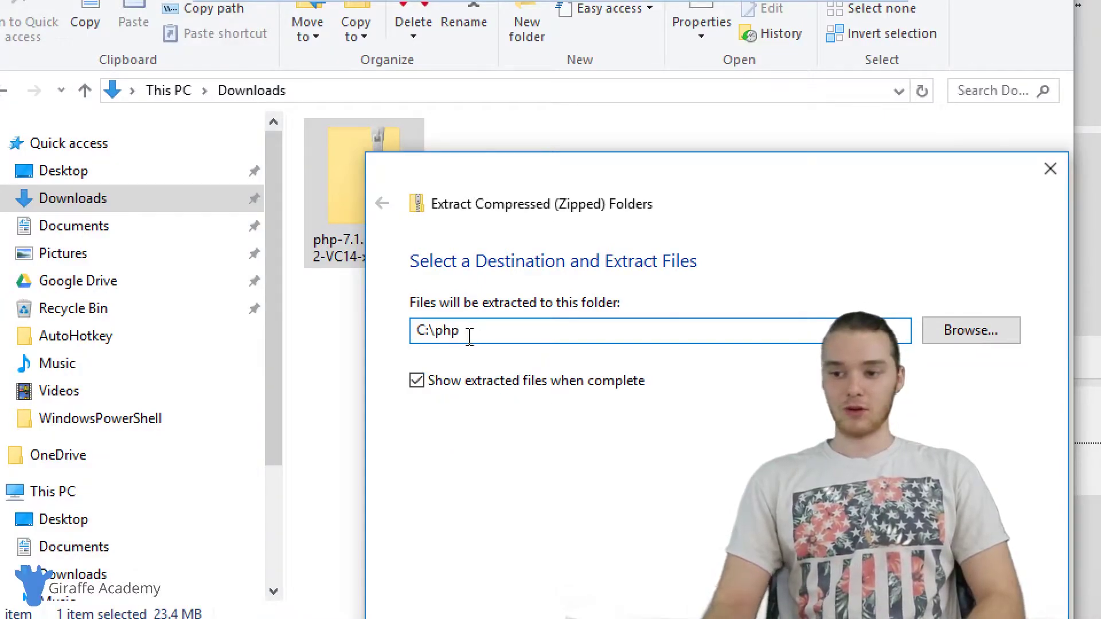
drag(469, 331, 442, 332)
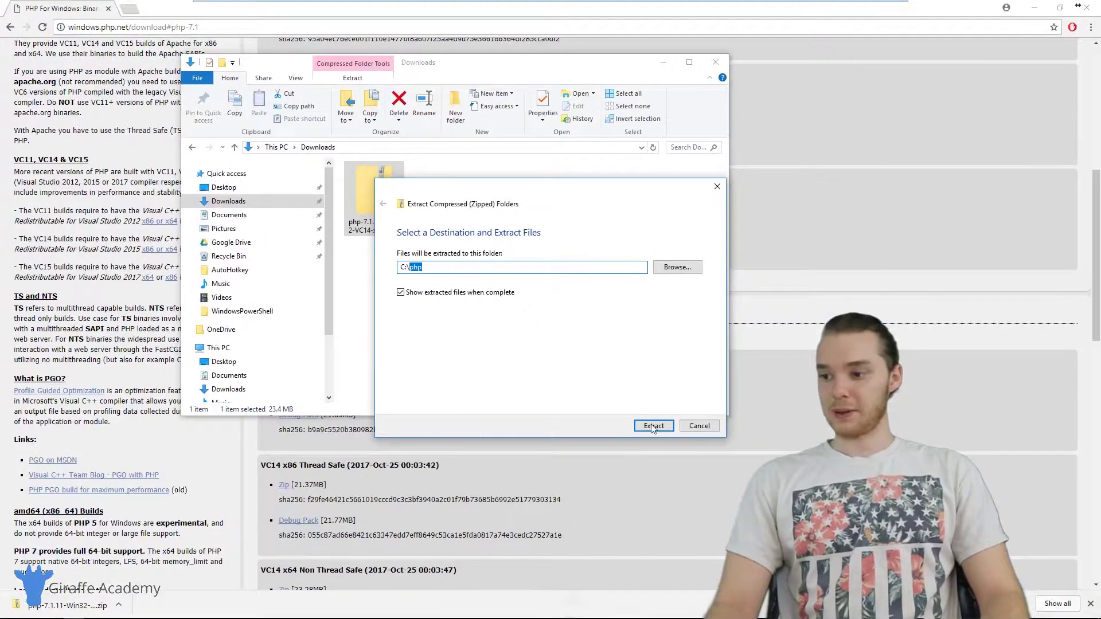
click(653, 427)
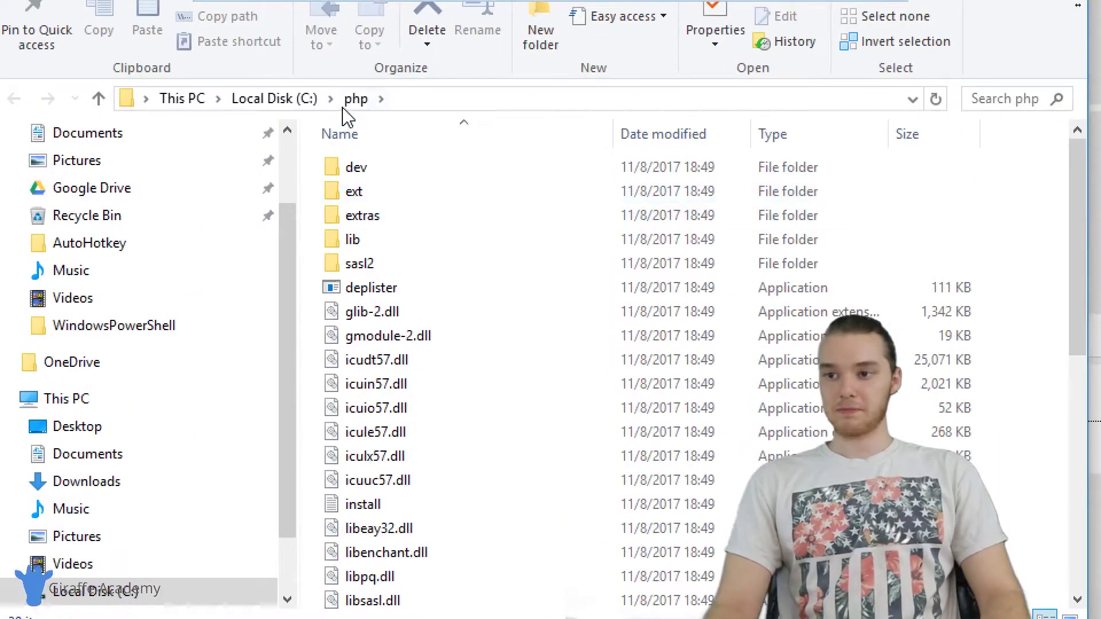
- Go to Local Disk (C:), open the php folder, and scroll through its 39 extracted items
click(280, 103)
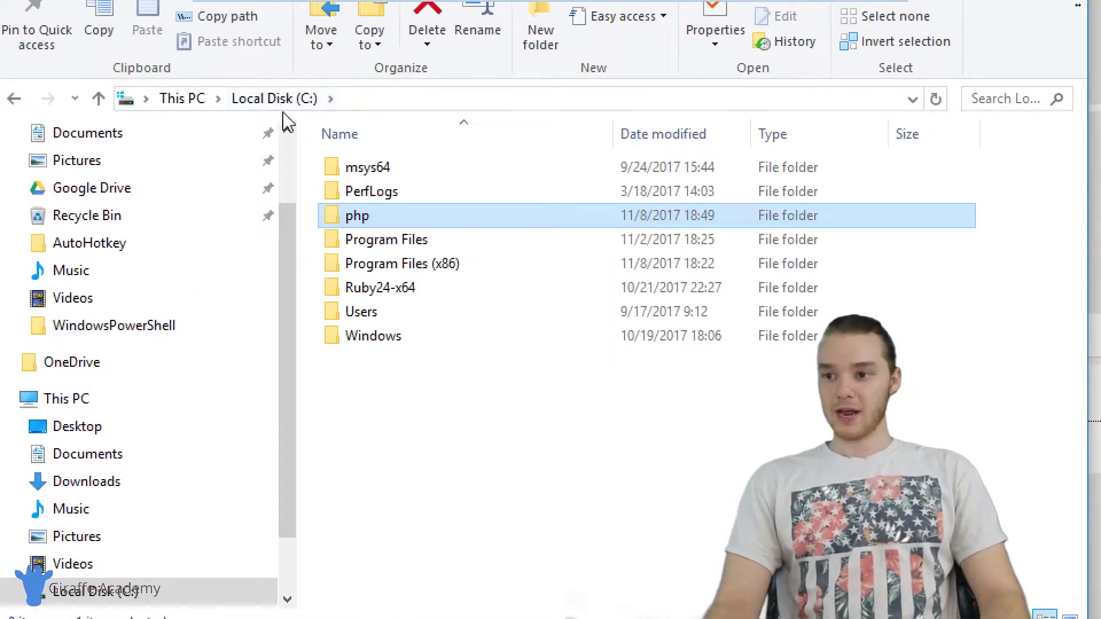
double_click(377, 217)
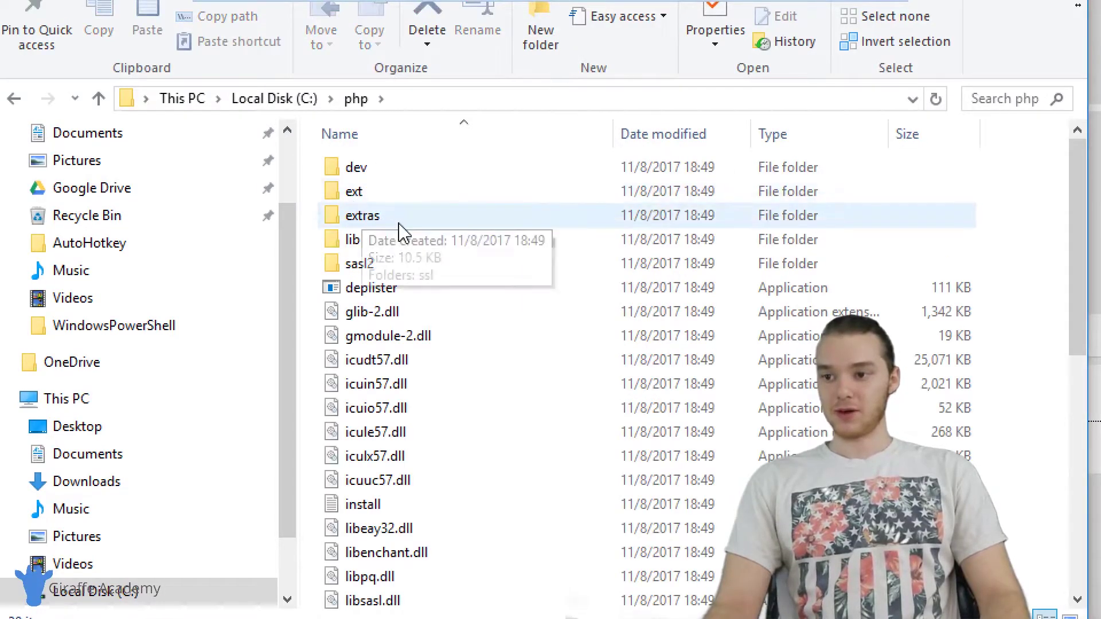
scroll(425, 238, down, 2)
scroll(425, 238, down, 5)
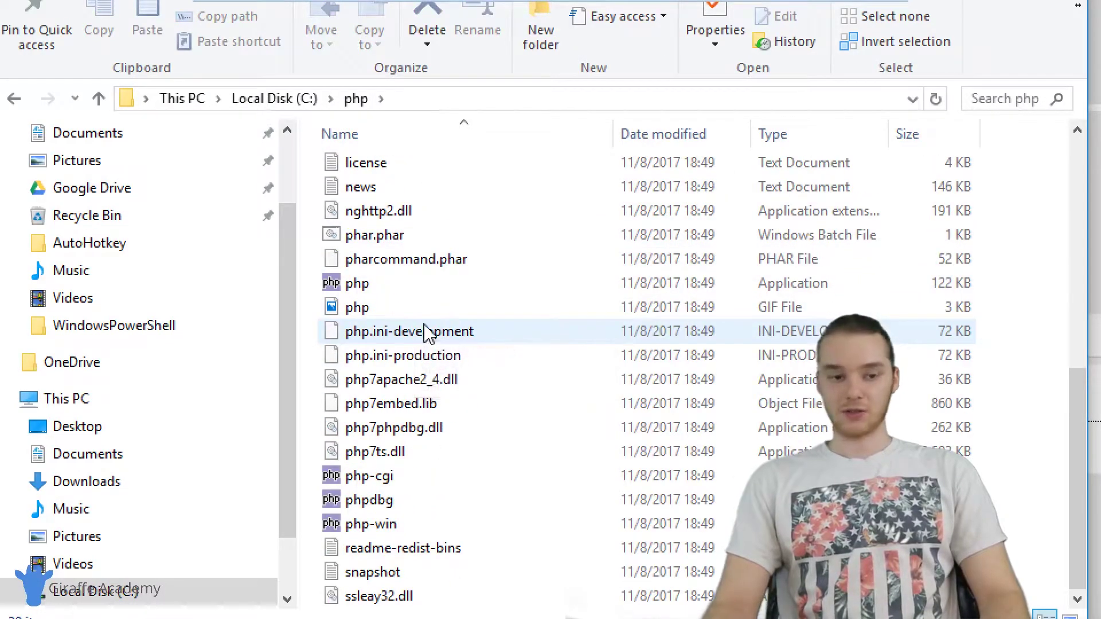
scroll(439, 352, up, 7)
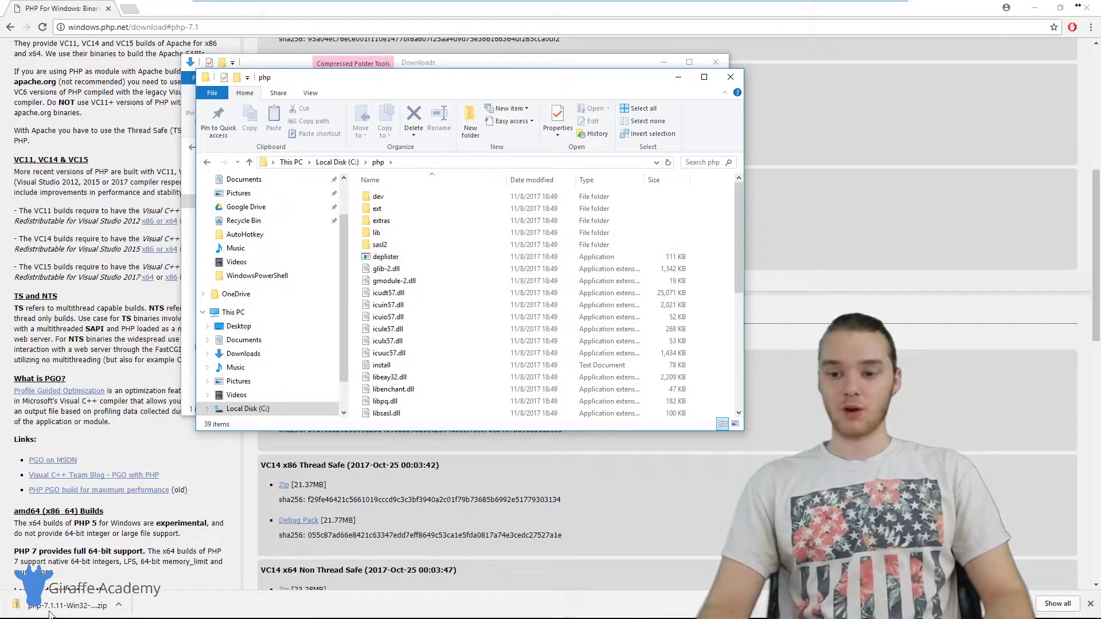
mouse_move(49, 617)
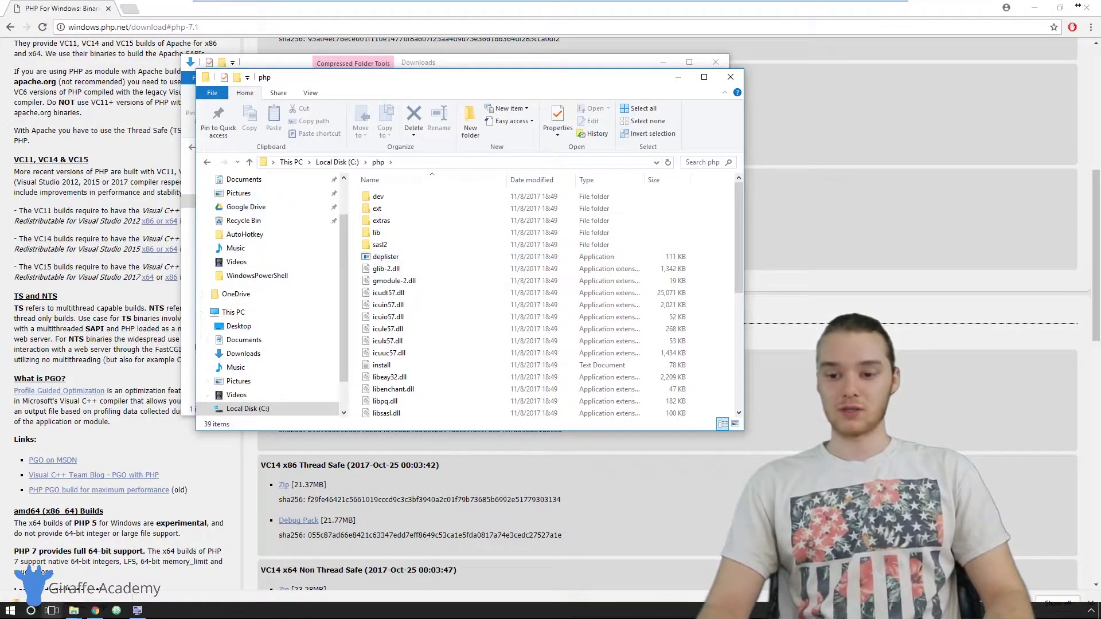
- Search 'environ' and open 'Edit the system environment variables' in System Properties
click(32, 611)
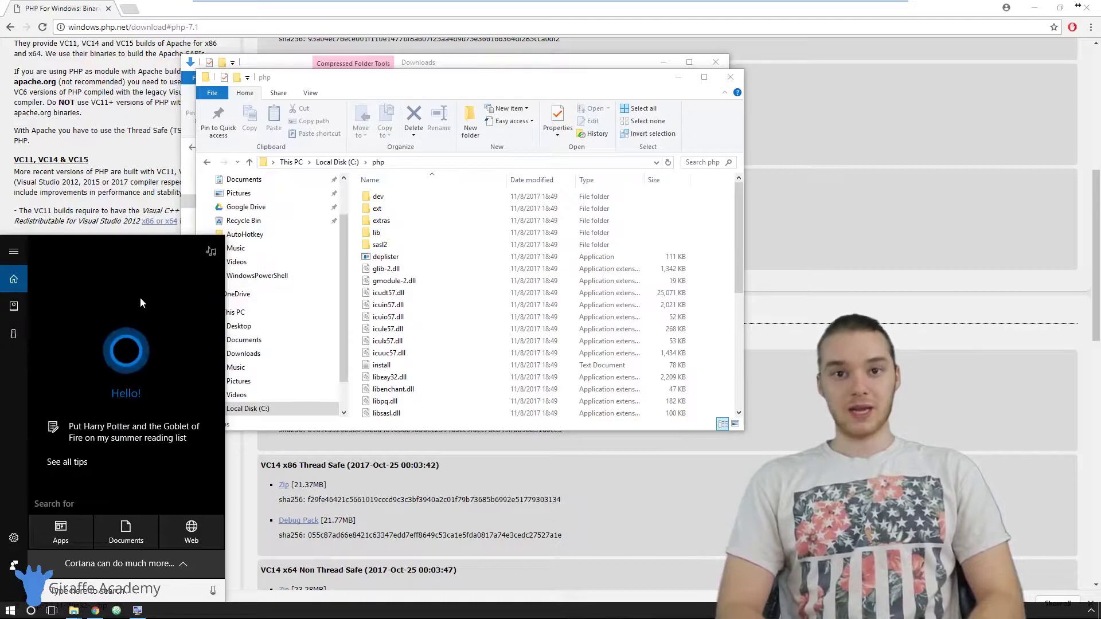
text(envi)
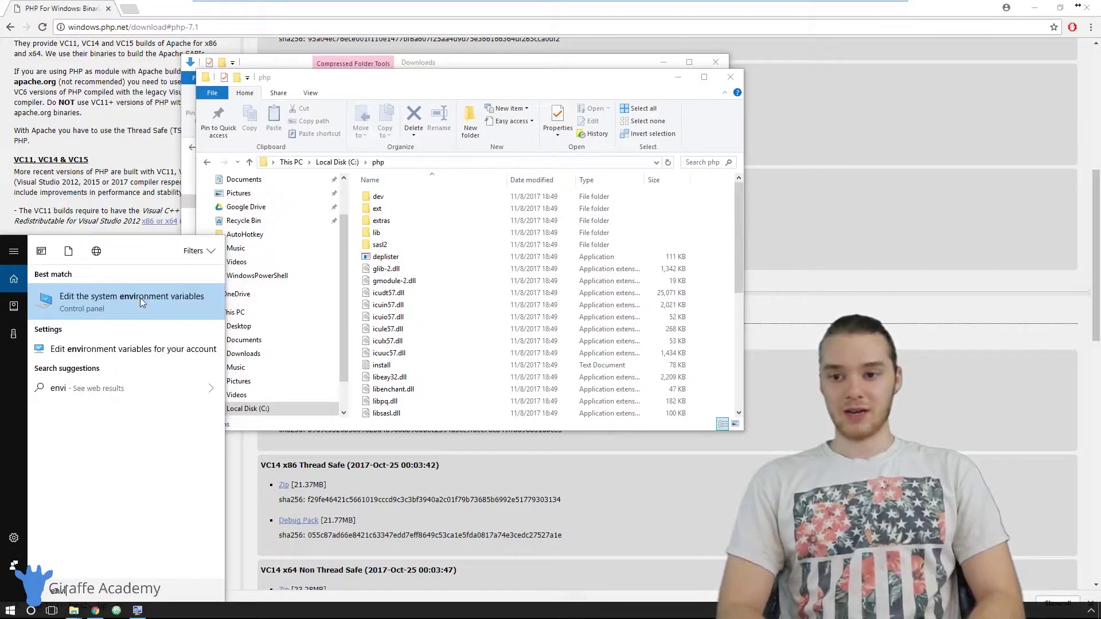
text(ron)
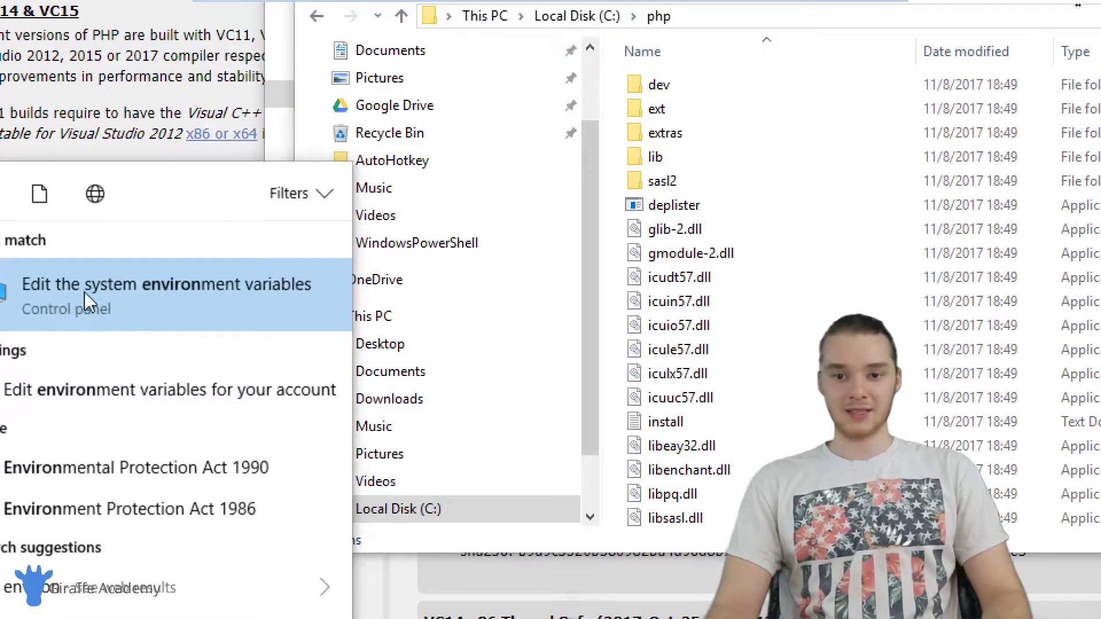
click(130, 301)
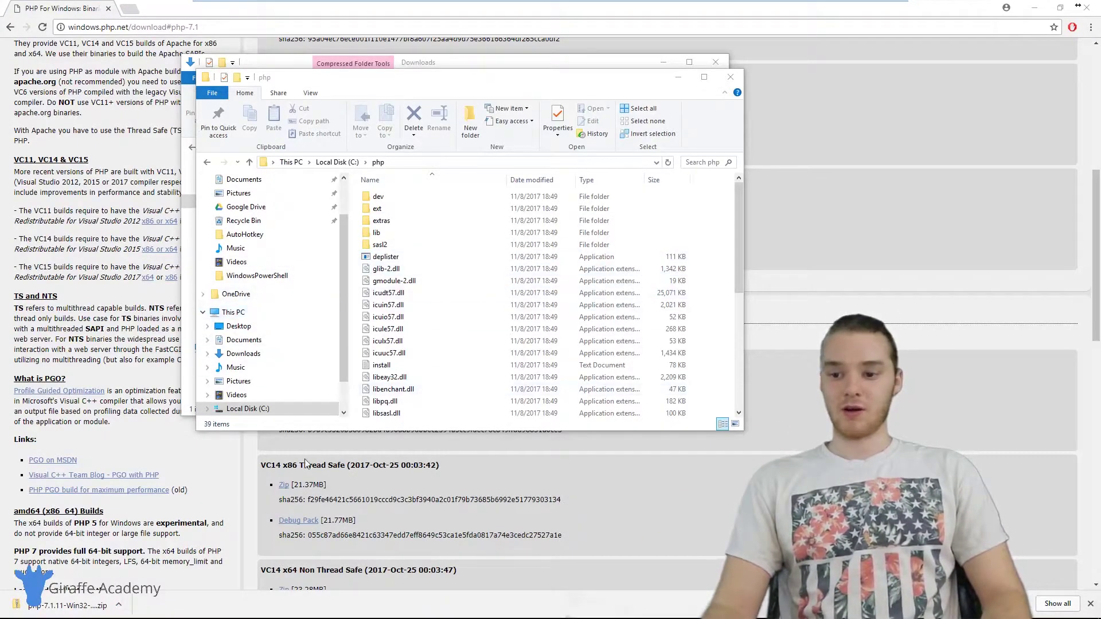
mouse_move(318, 618)
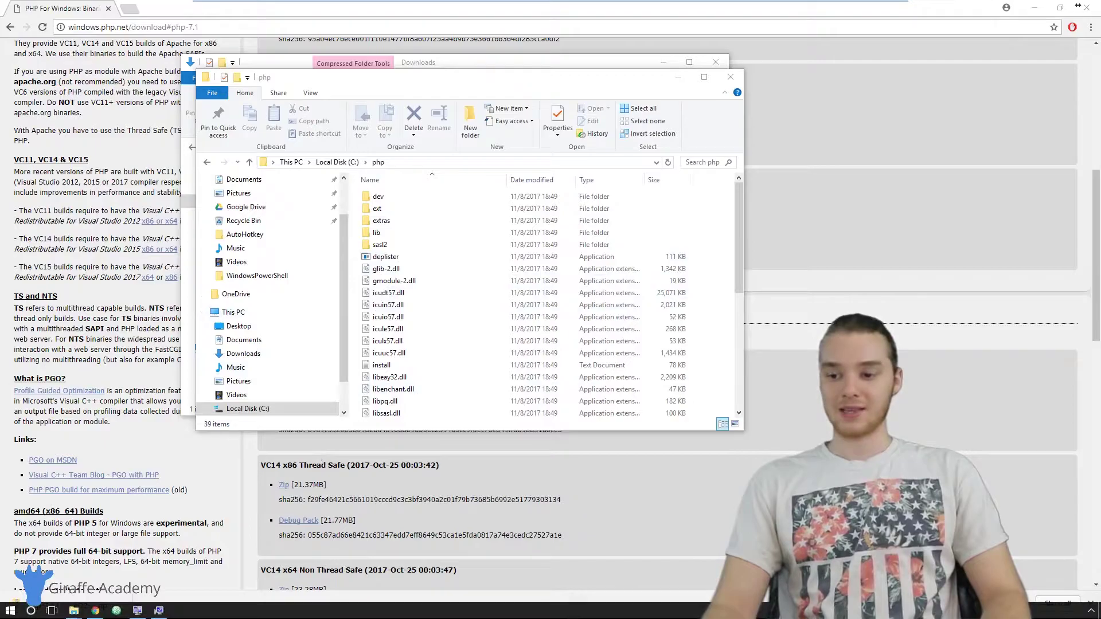
click(158, 610)
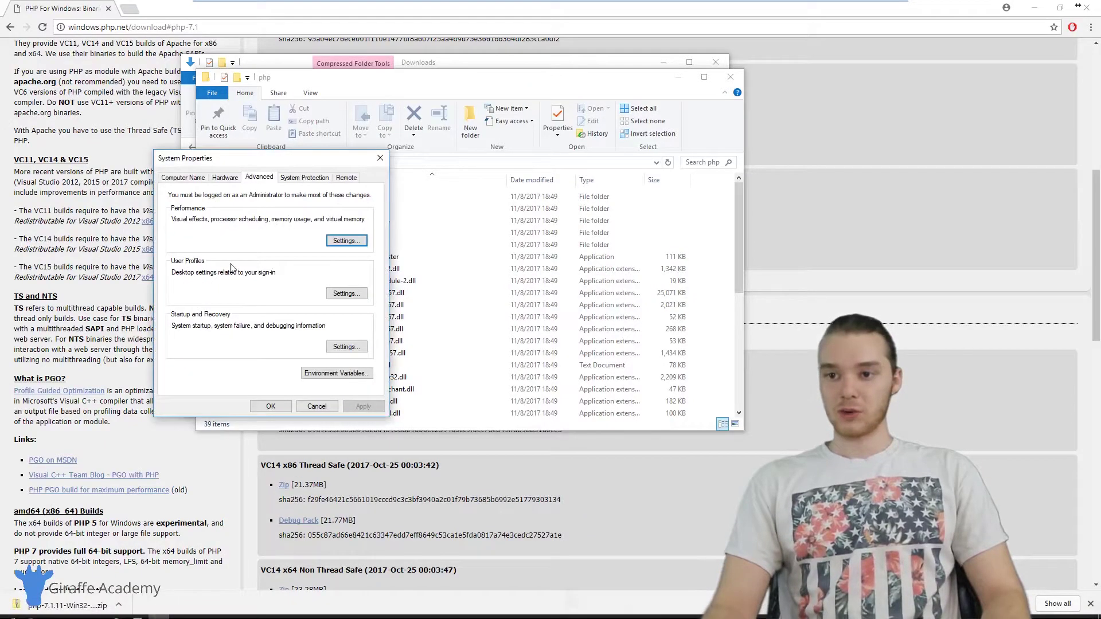
- In Environment Variables, open the user Path variable's editor showing its six entries
click(356, 373)
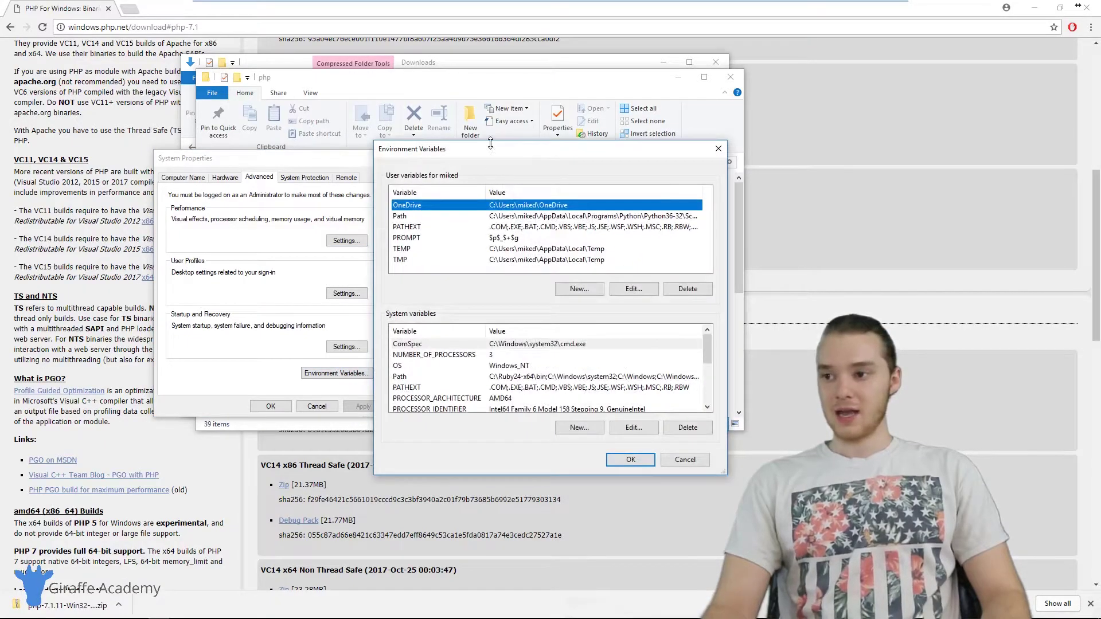
drag(490, 143, 270, 131)
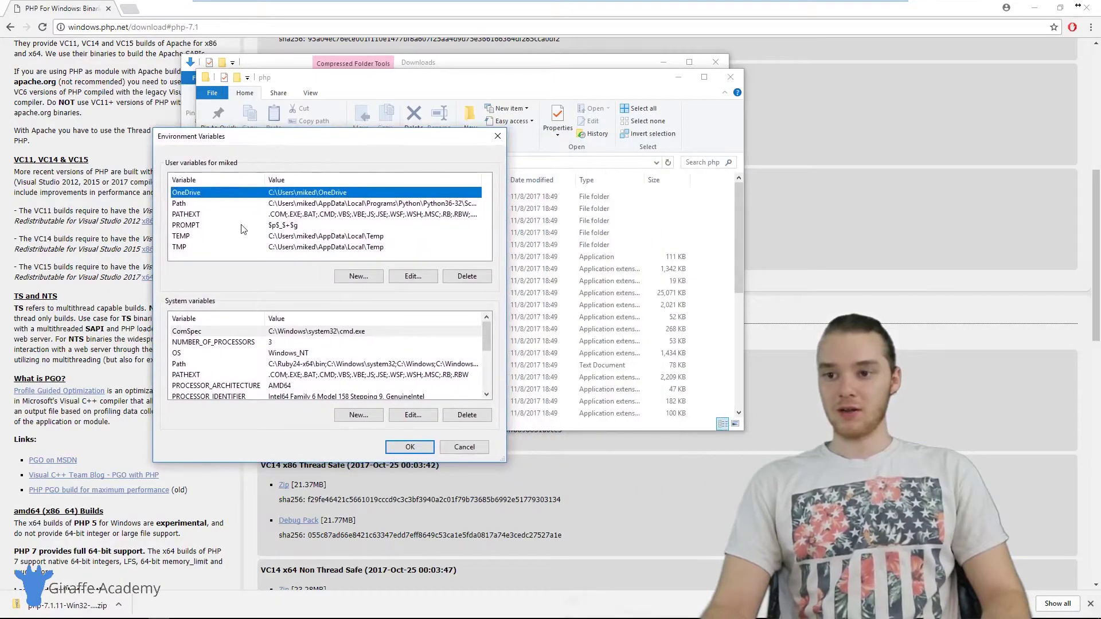
click(189, 203)
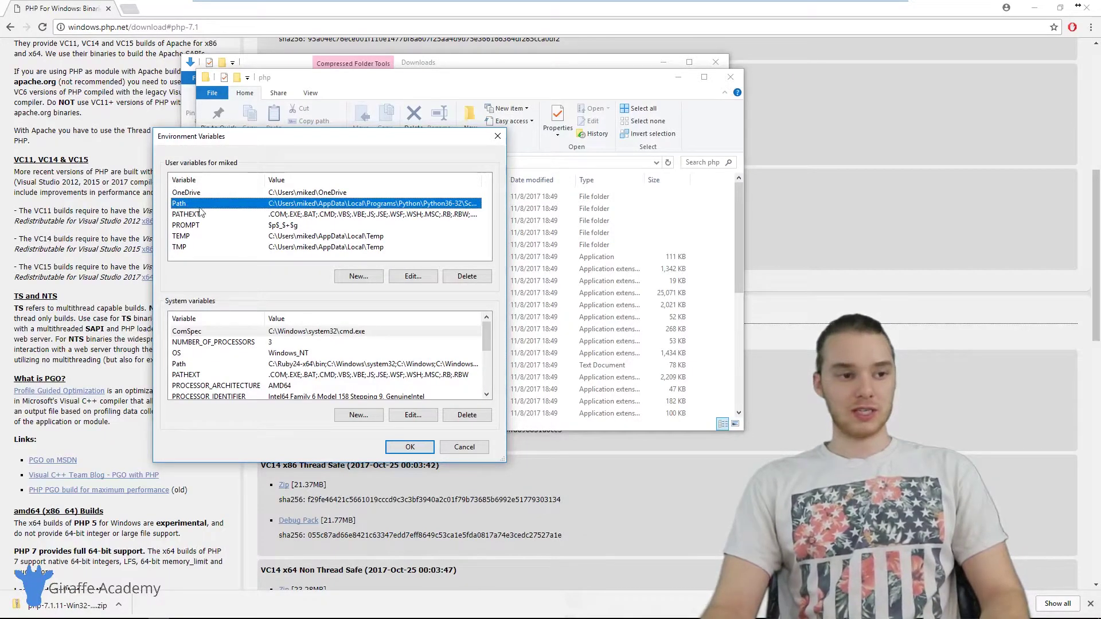
click(411, 278)
drag(467, 166, 240, 163)
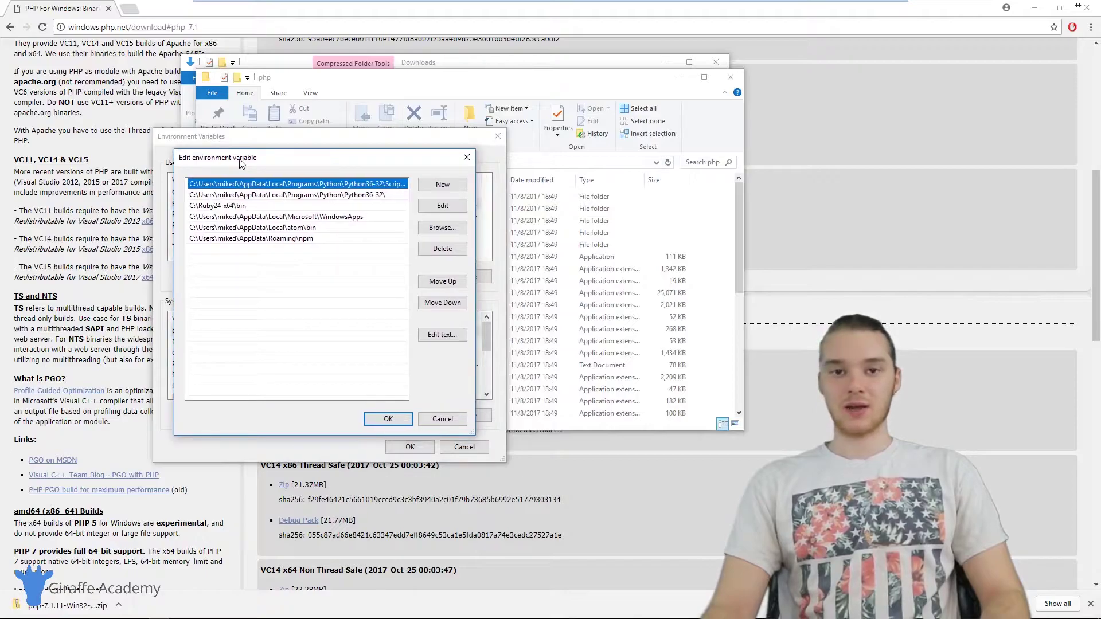
click(331, 268)
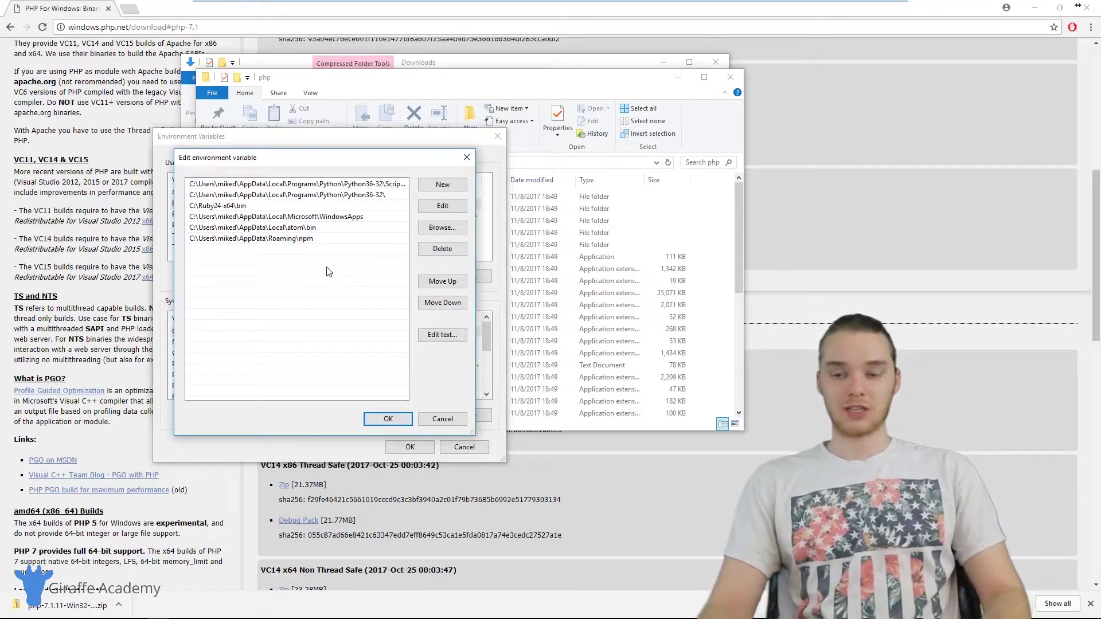
- Add a new C:\php entry to the user Path and confirm with OK
click(443, 186)
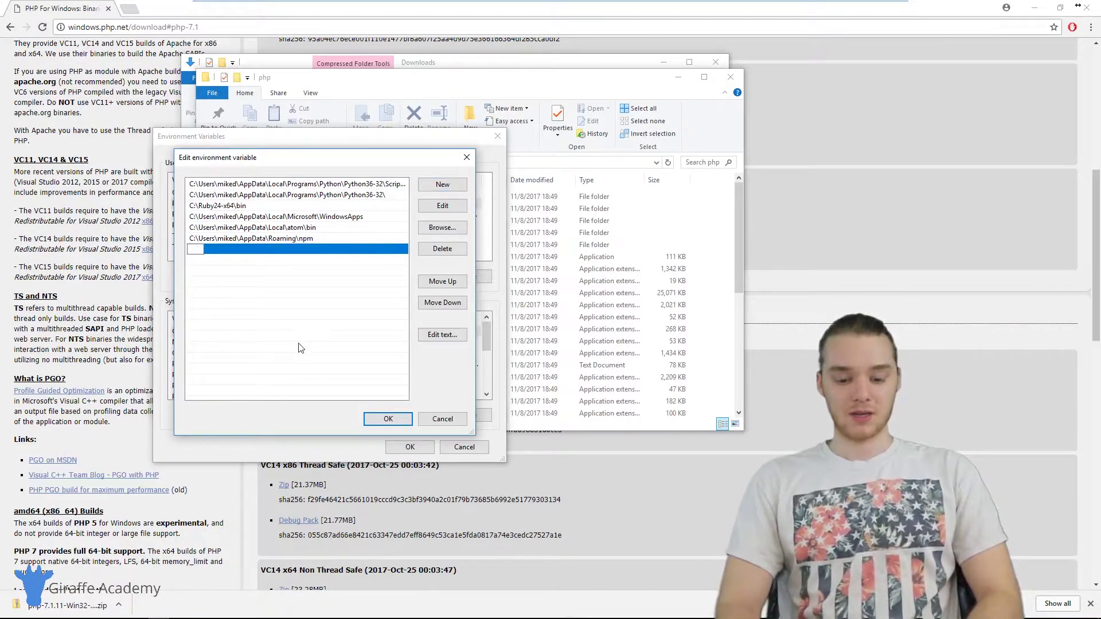
text(C:\)
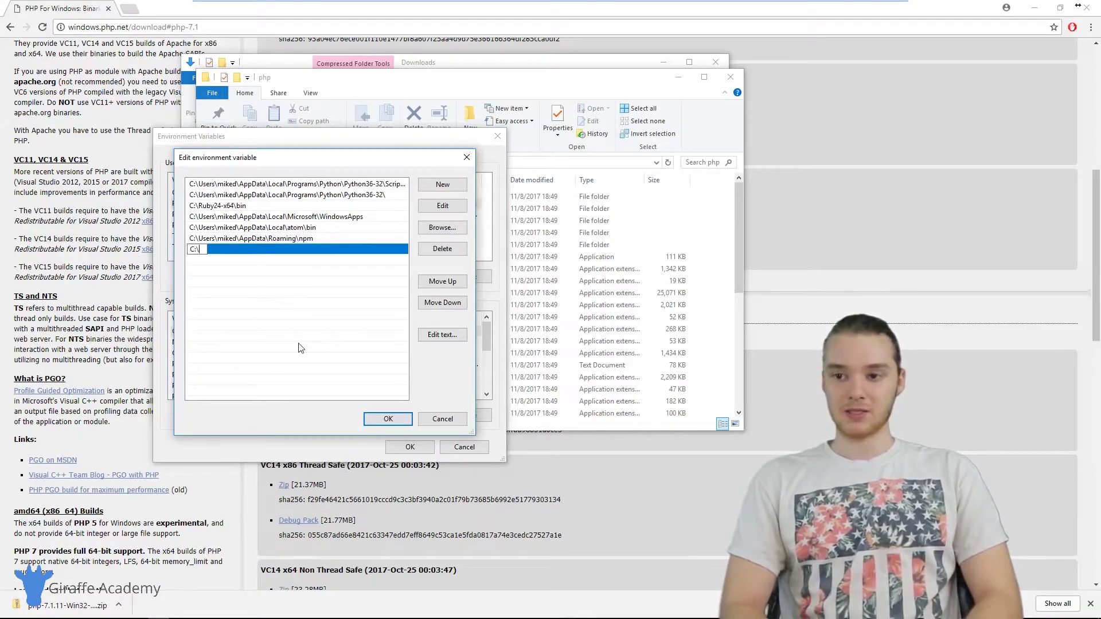
text(php)
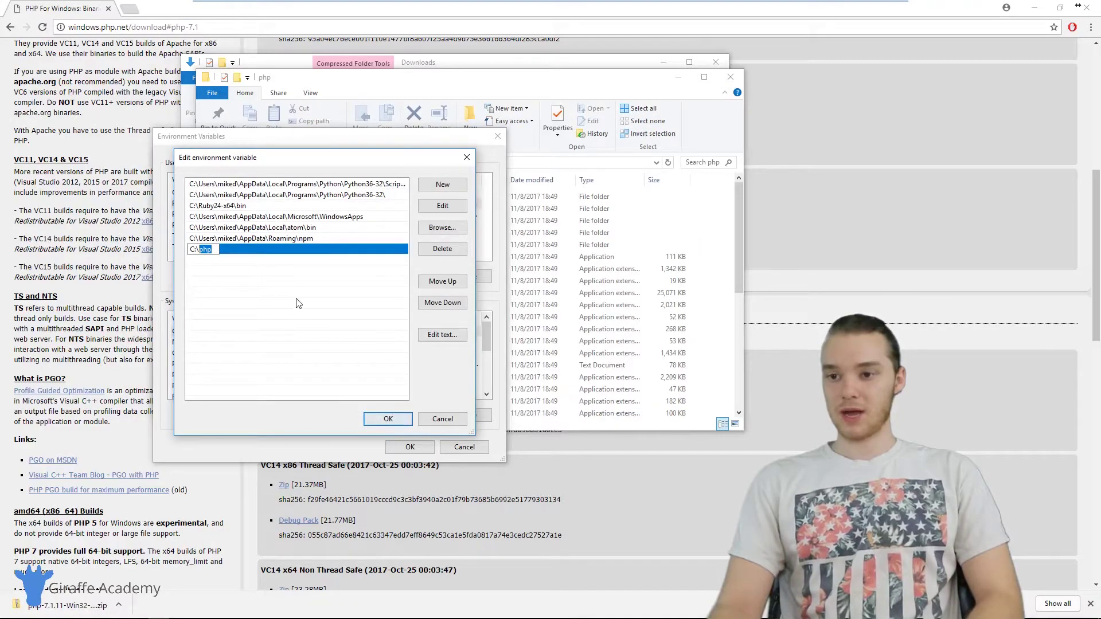
click(297, 304)
click(388, 418)
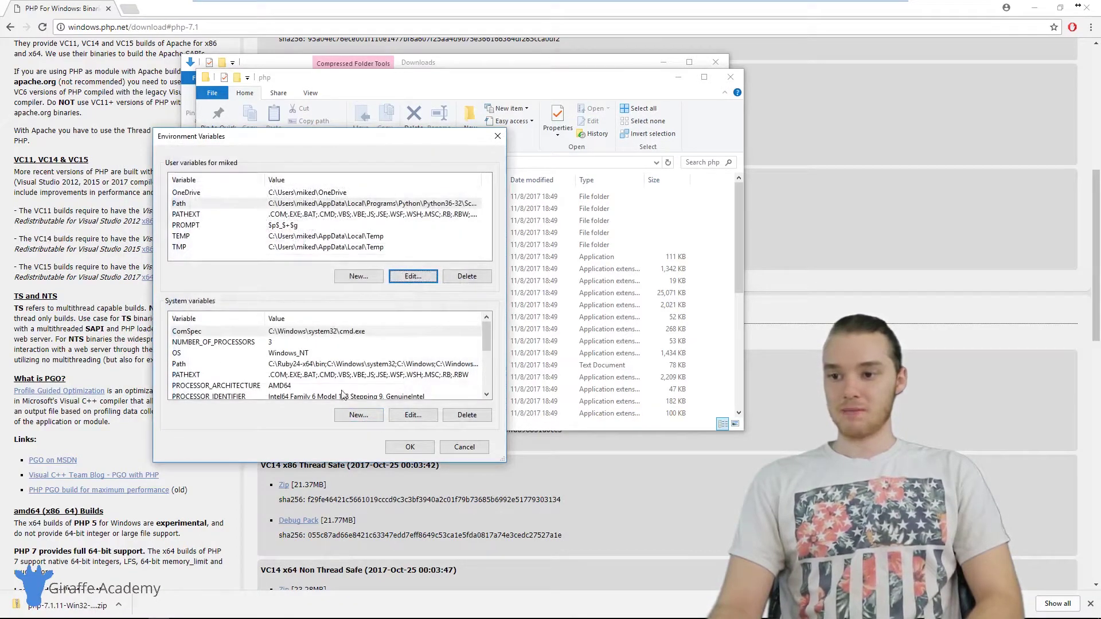
- Confirm Environment Variables and System Properties with OK, then launch Command Prompt via 'cmd' search
click(410, 447)
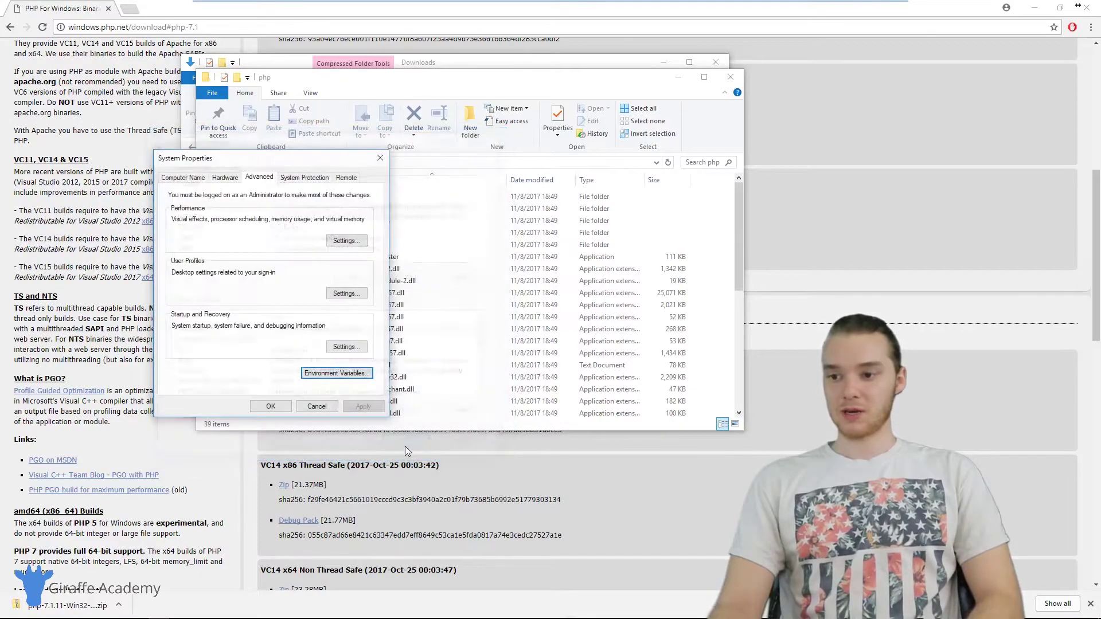
click(271, 406)
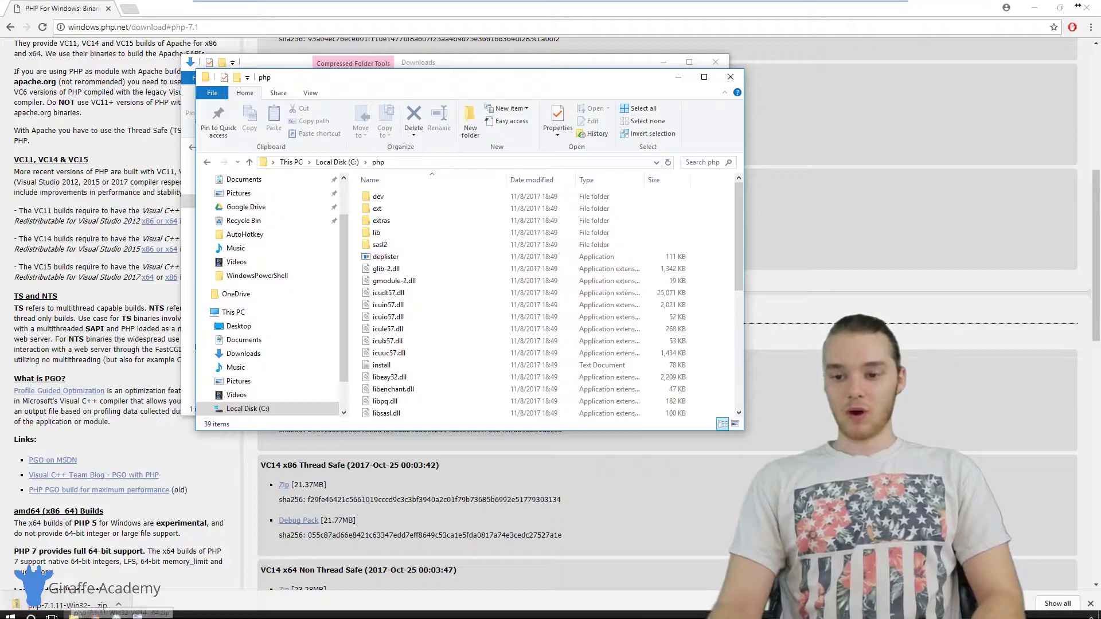
click(32, 611)
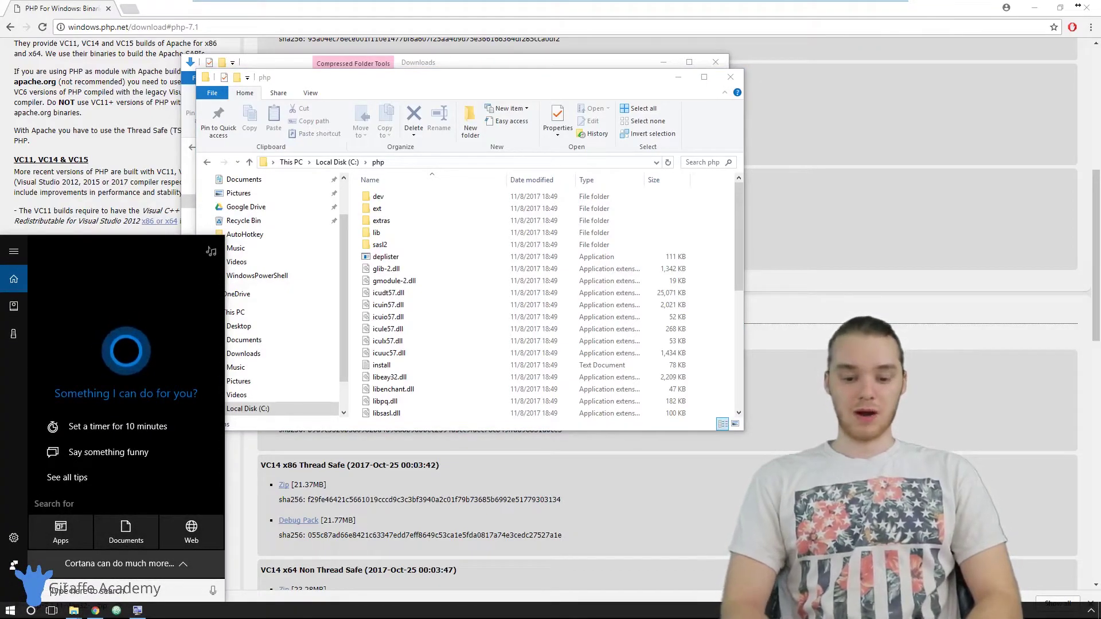
text(cmd)
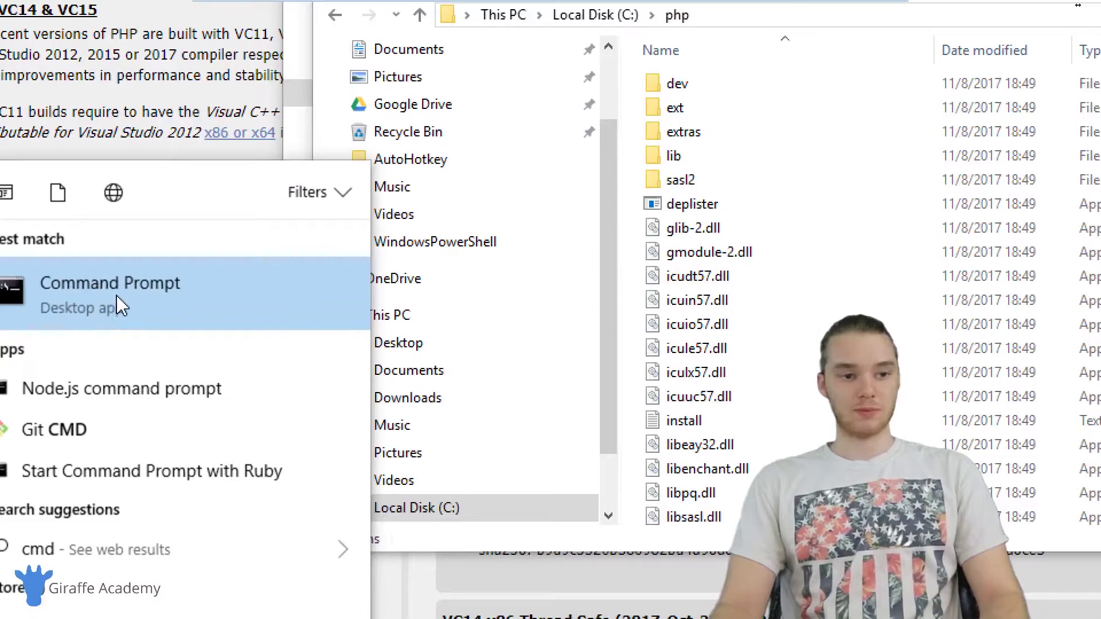
click(122, 306)
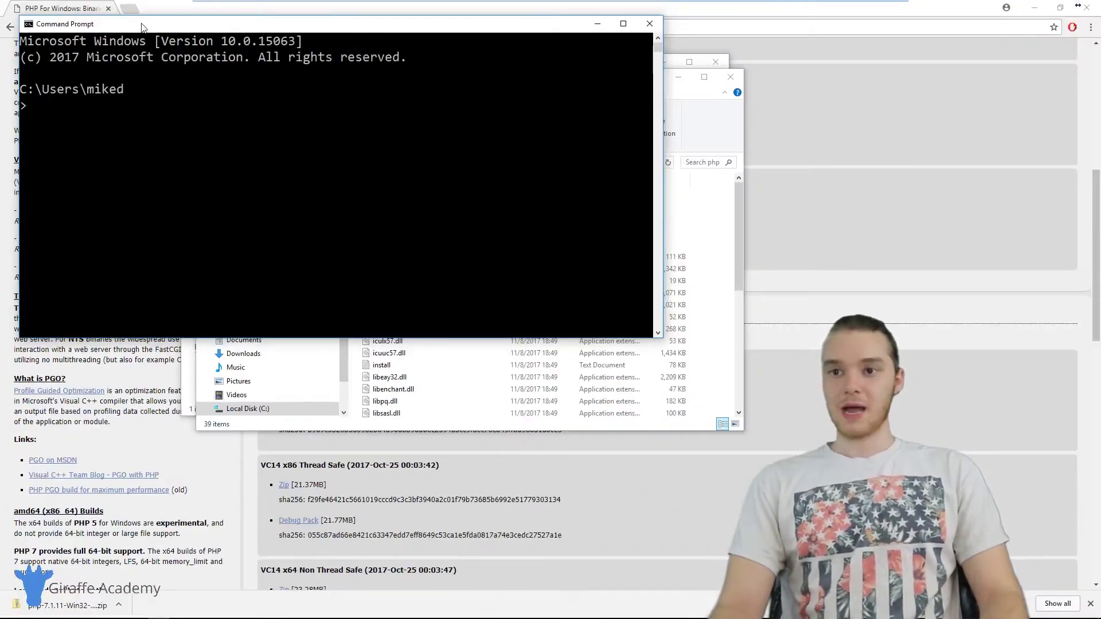
- Run echo %PATH% and highlight the trailing C:\php entry in the output
drag(142, 27, 269, 140)
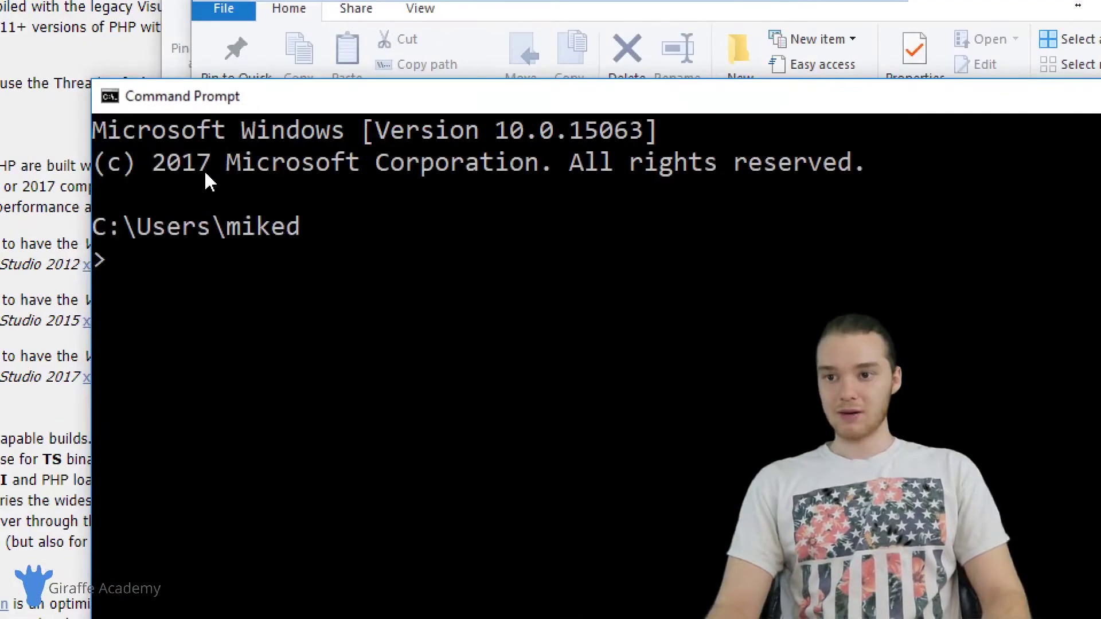
click(196, 218)
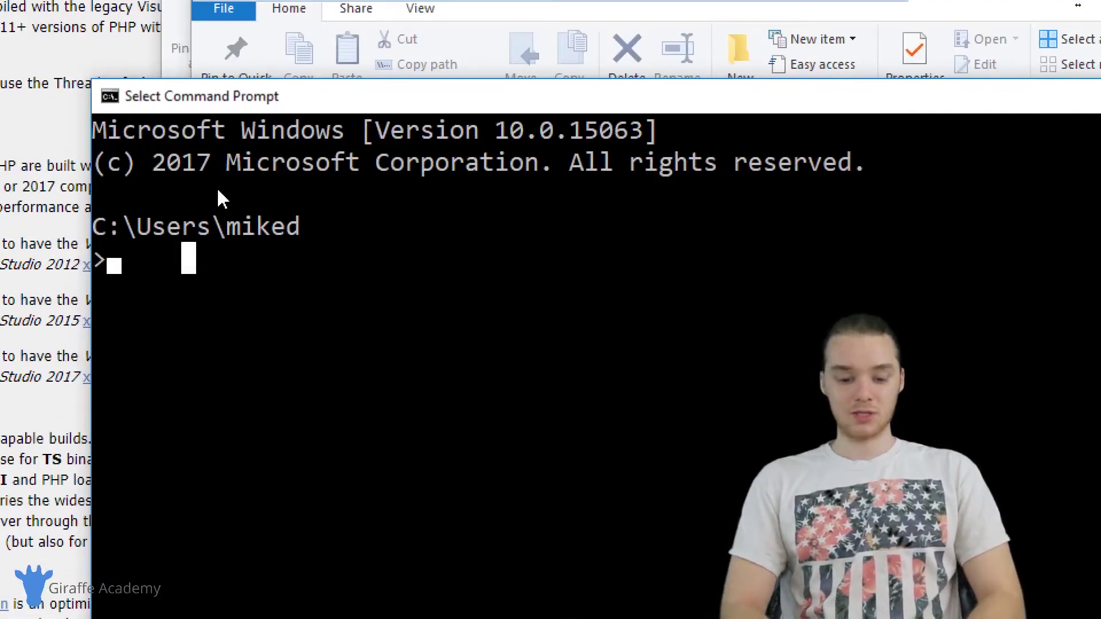
text(echo %PATH)
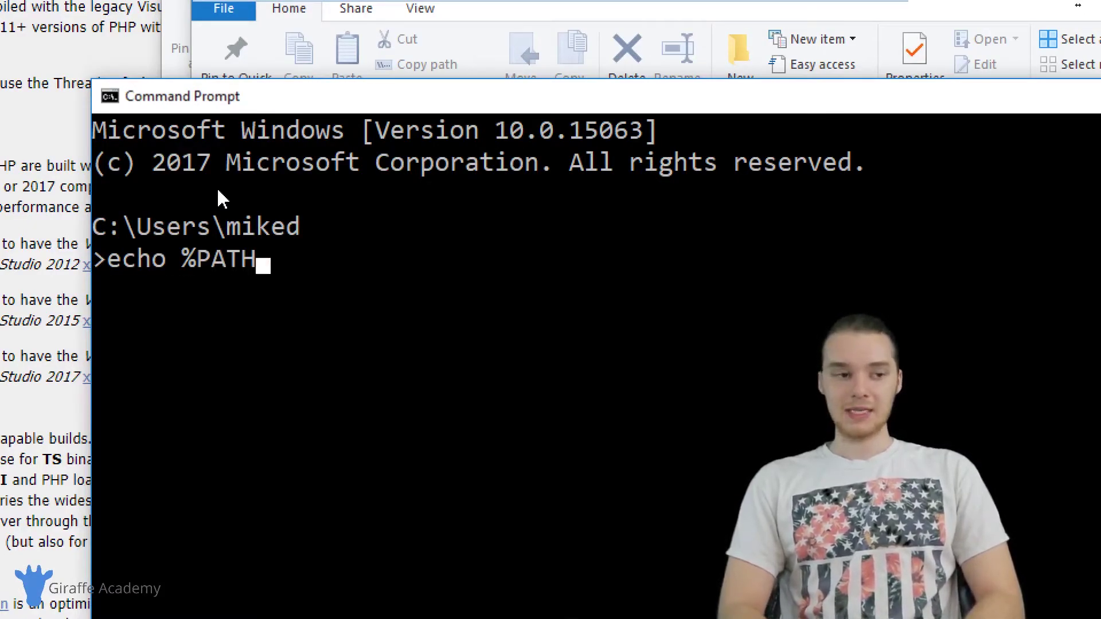
text(%)
key(Return)
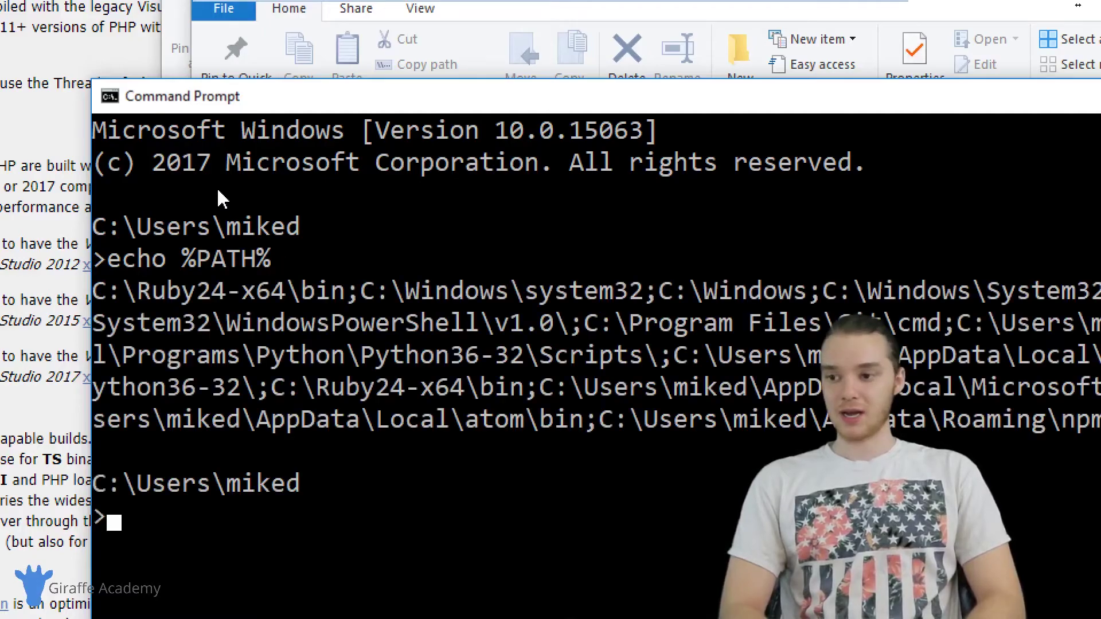
drag(620, 107, 412, 72)
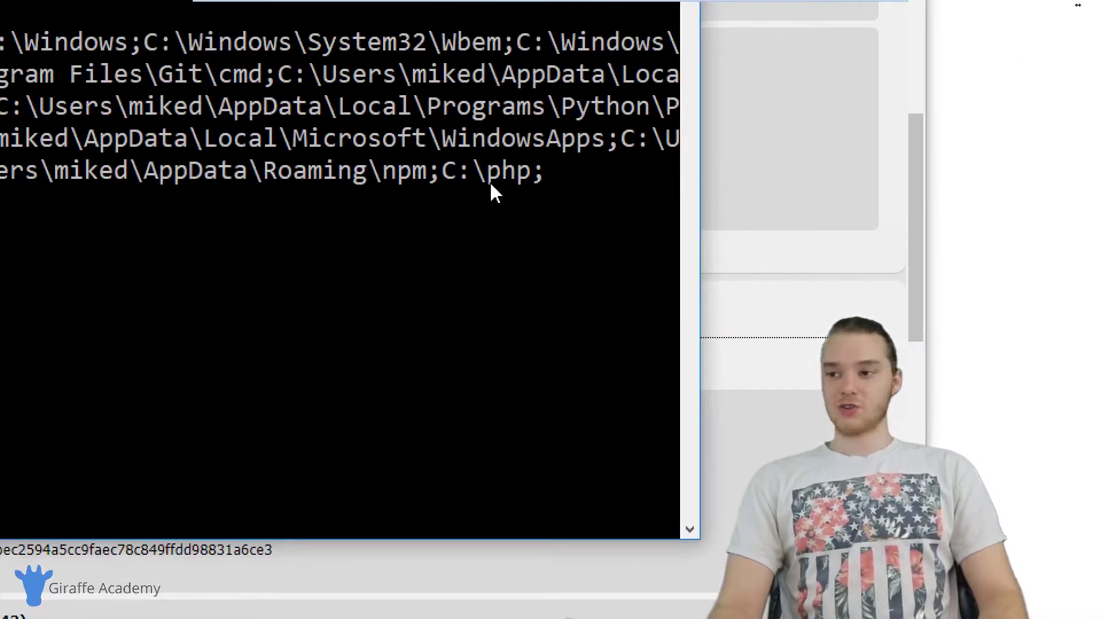
drag(450, 186, 521, 181)
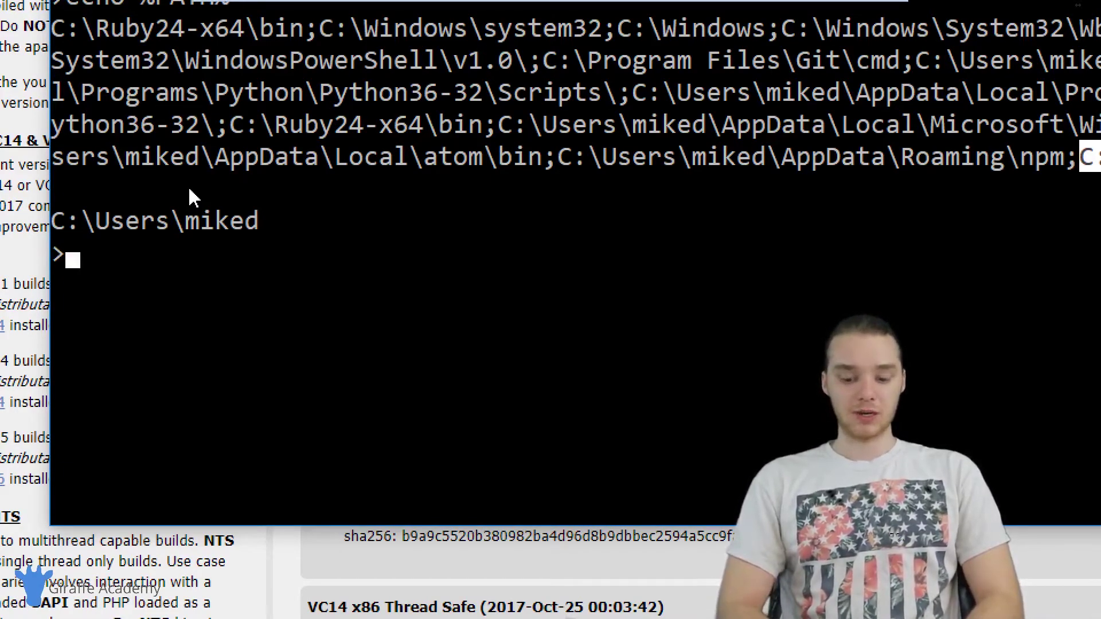
- Run php -v and highlight the reported version 7.1.11
text(php)
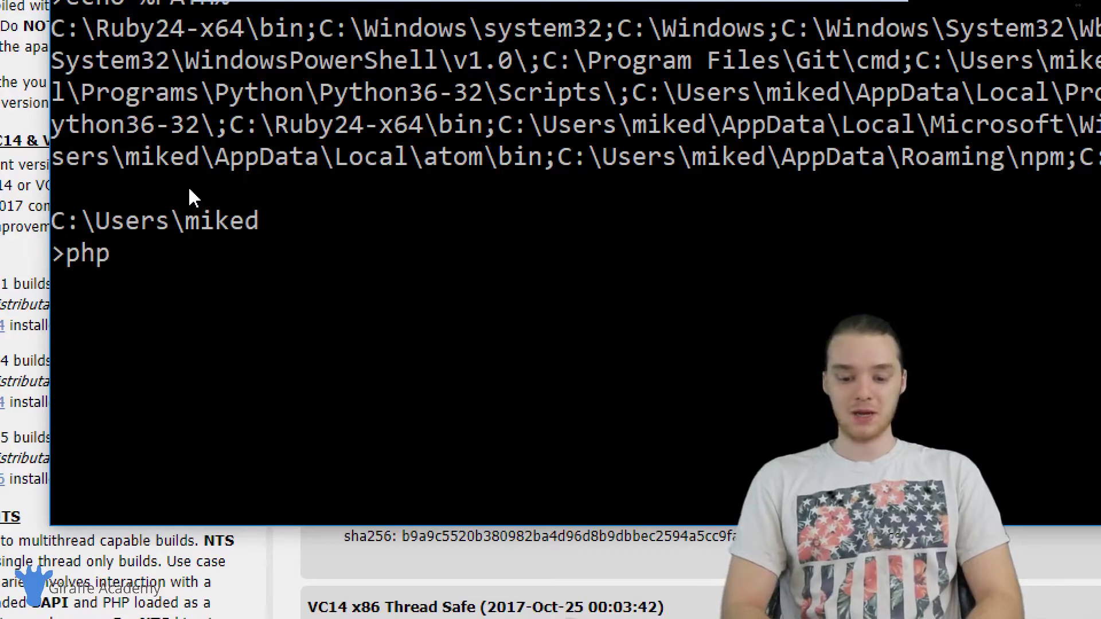
text( -v)
key(Return)
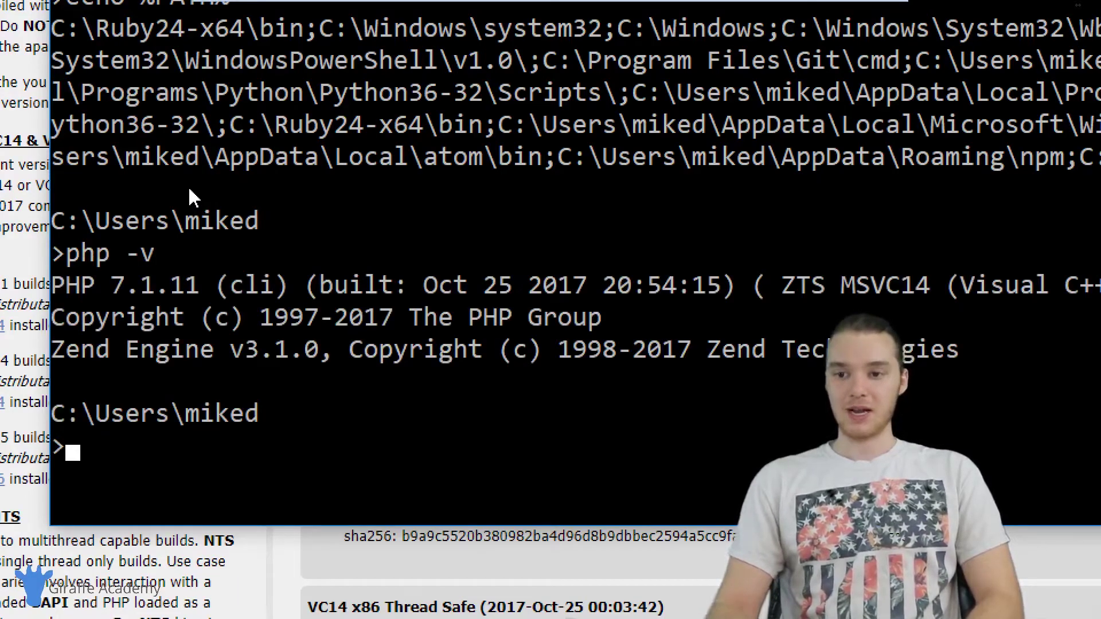
drag(111, 285, 197, 295)
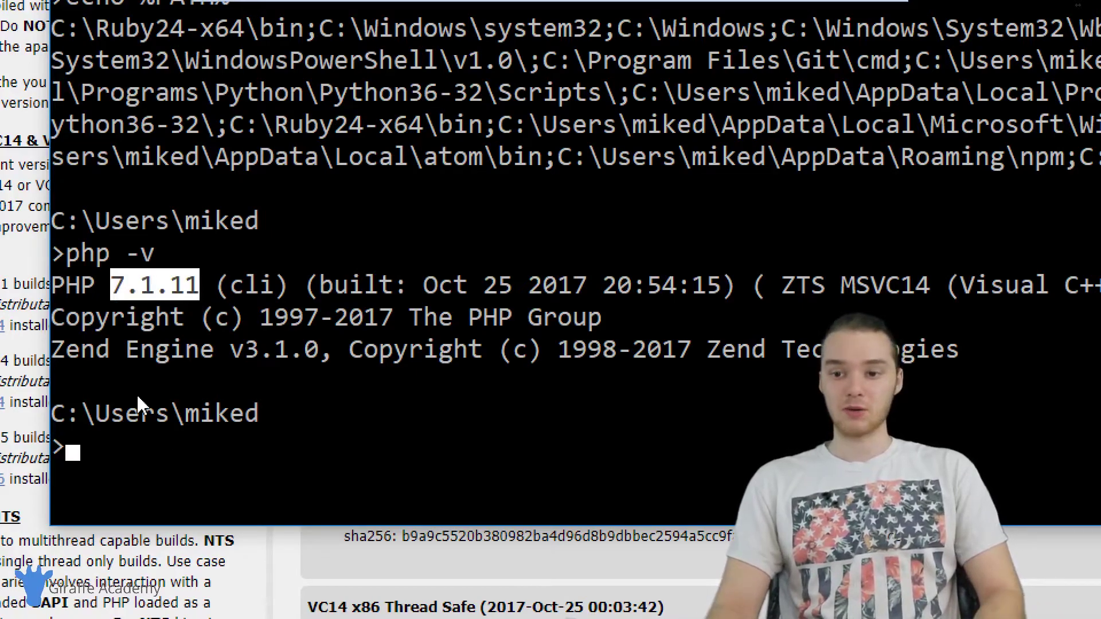
drag(112, 287, 198, 295)
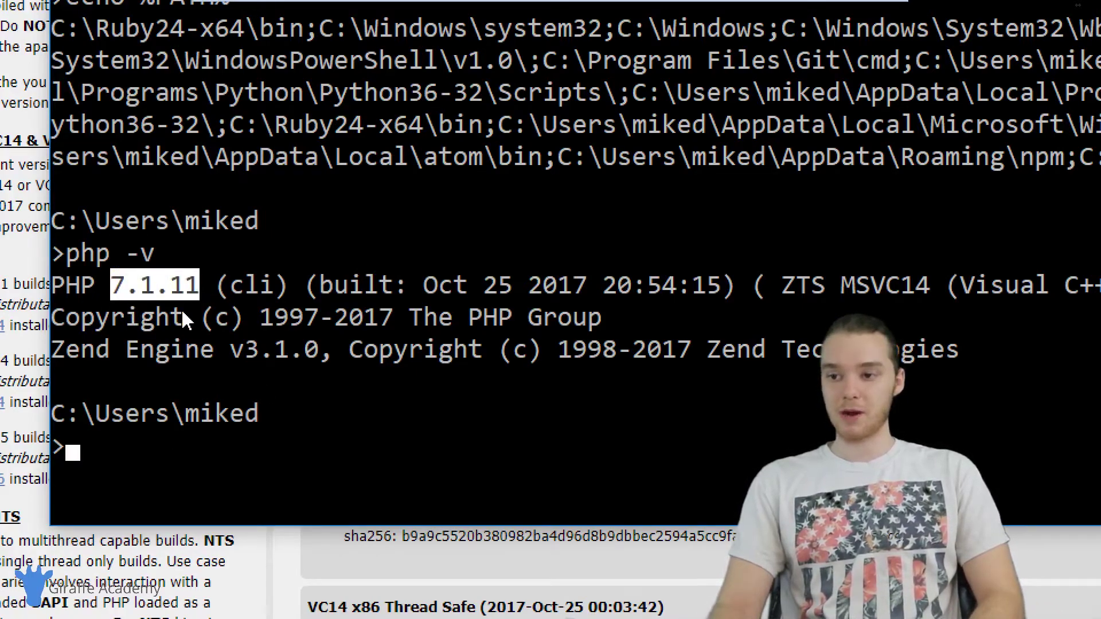